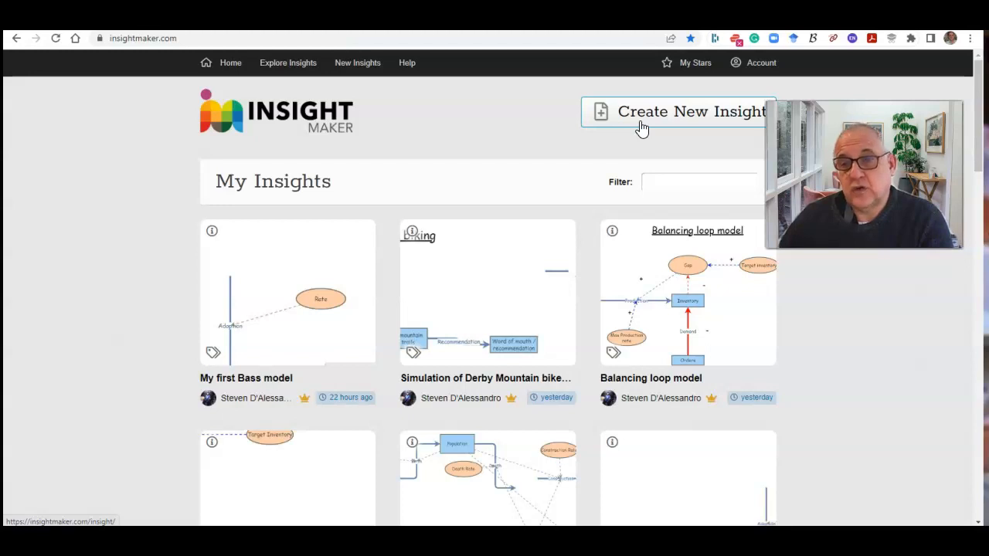
Create a new insight and clear its demo model to get an empty canvas.
{"action": "left_click", "coordinate": [641, 128]}
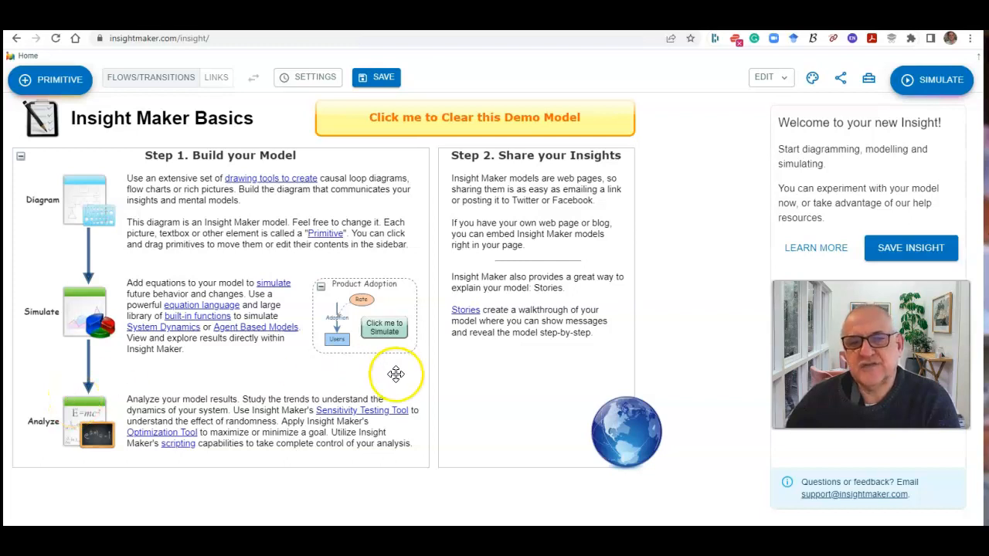
{"action": "left_click", "coordinate": [550, 130]}
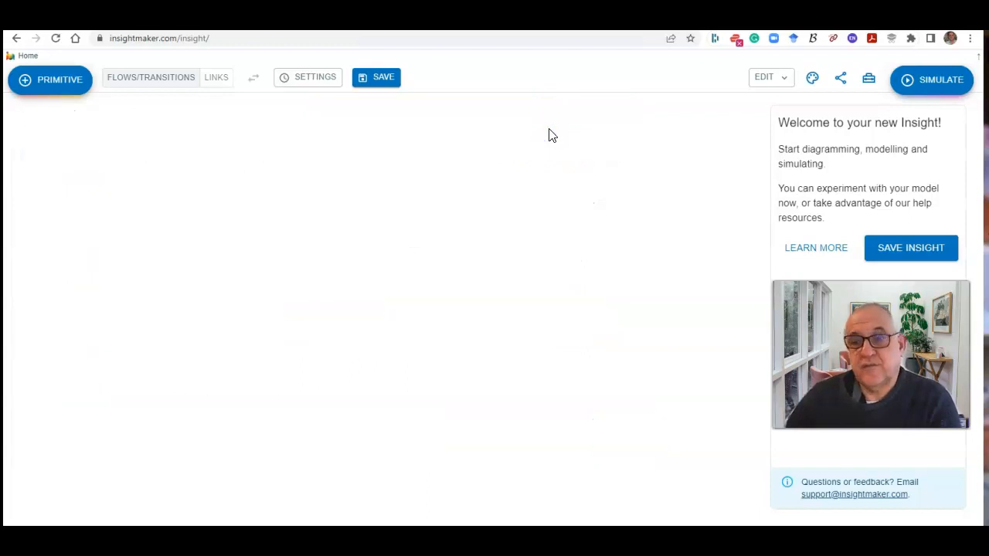
{"action": "left_click", "coordinate": [543, 135]}
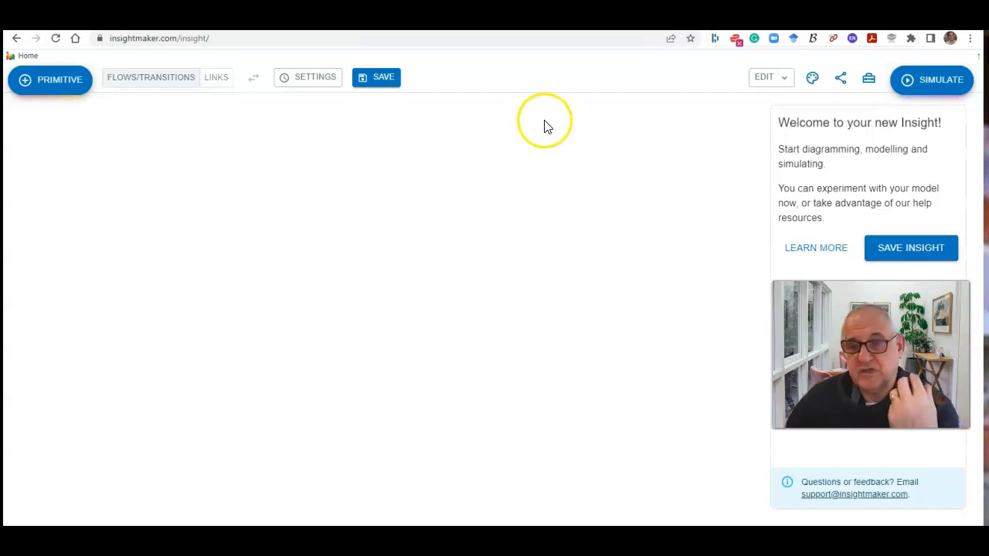
Start saving the insight and give it the title "Bass Introduction model".
{"action": "left_click", "coordinate": [379, 81]}
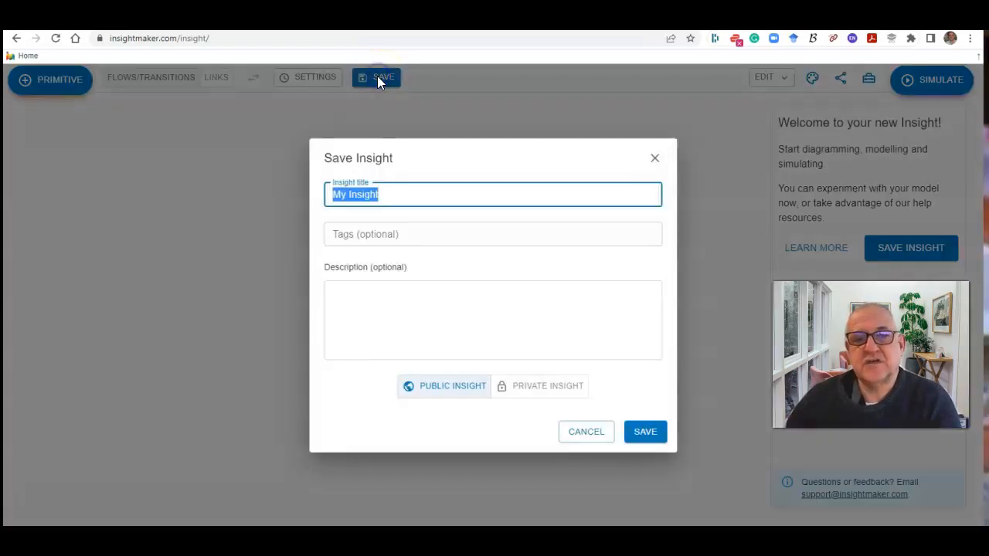
{"action": "key", "text": "BackSpace"}
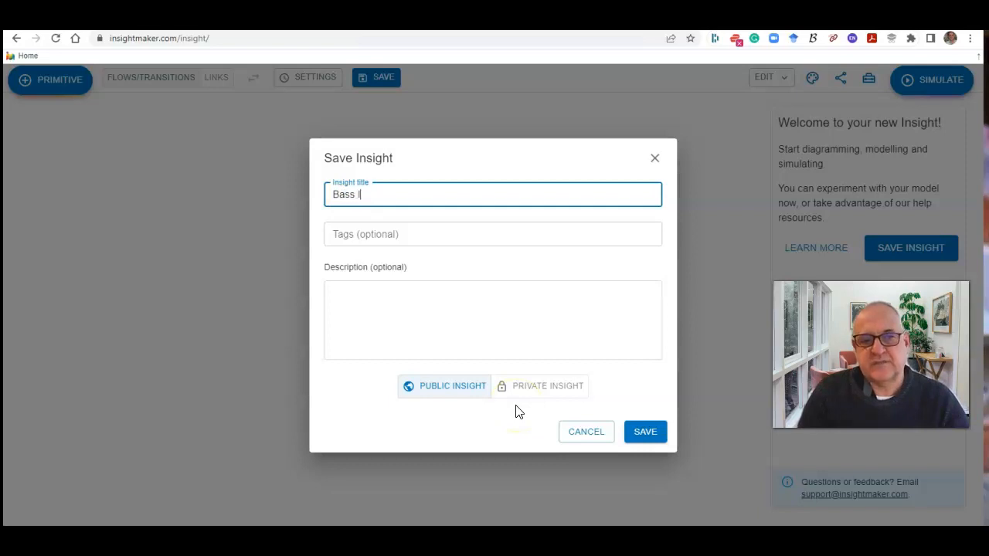
{"action": "type", "text": "Bass Introduction model"}
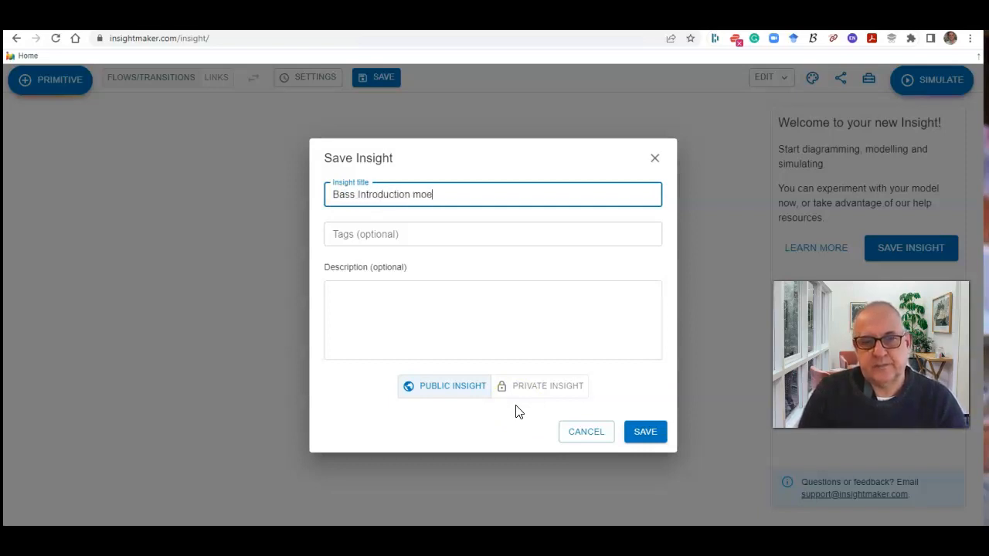
Enter the insight's tags as "BMA708, Bass model, diffusion of innovation, marketing".
{"action": "left_click", "coordinate": [423, 242]}
{"action": "type", "text": "BMA708"}
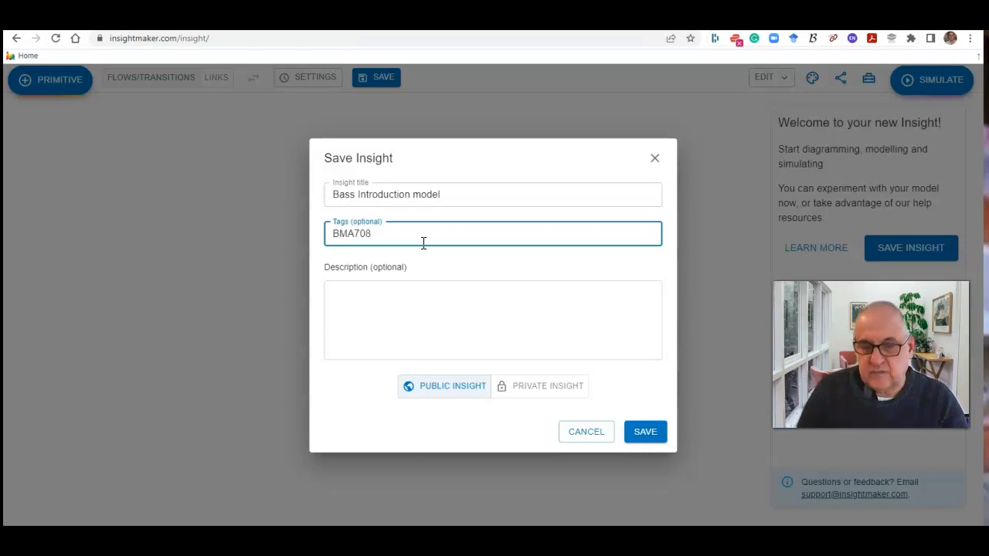
{"action": "type", "text": ", Bass model, dif"}
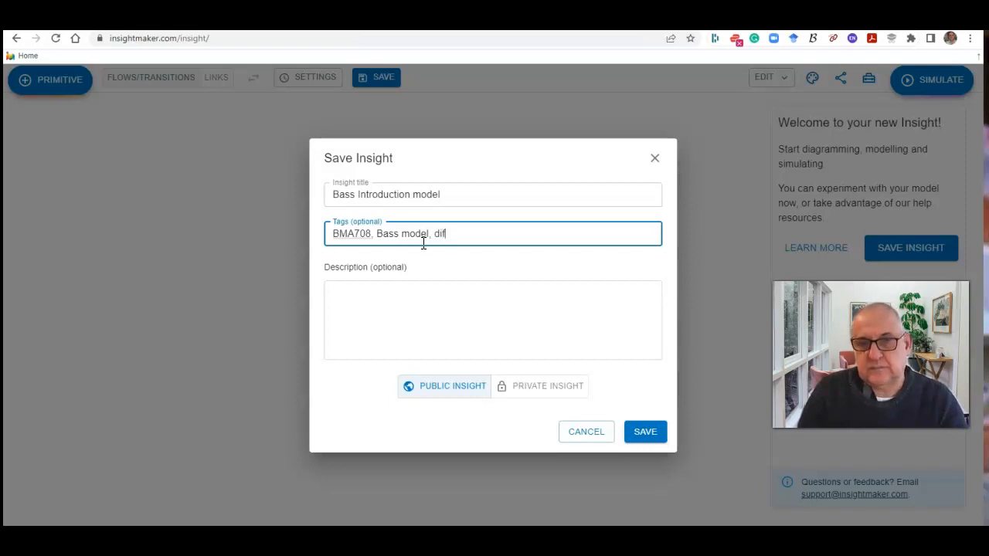
{"action": "type", "text": "fusion of"}
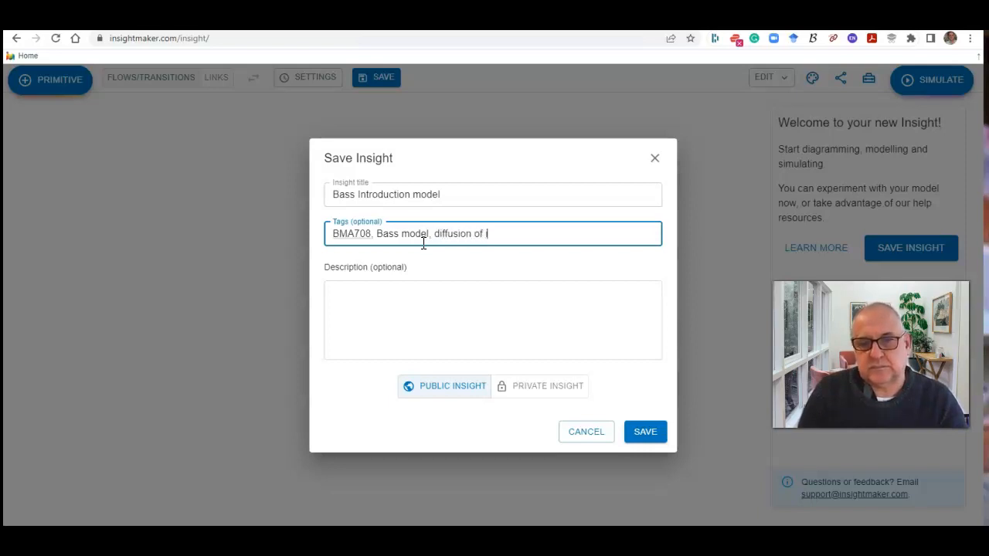
{"action": "type", "text": " innovation, marketing"}
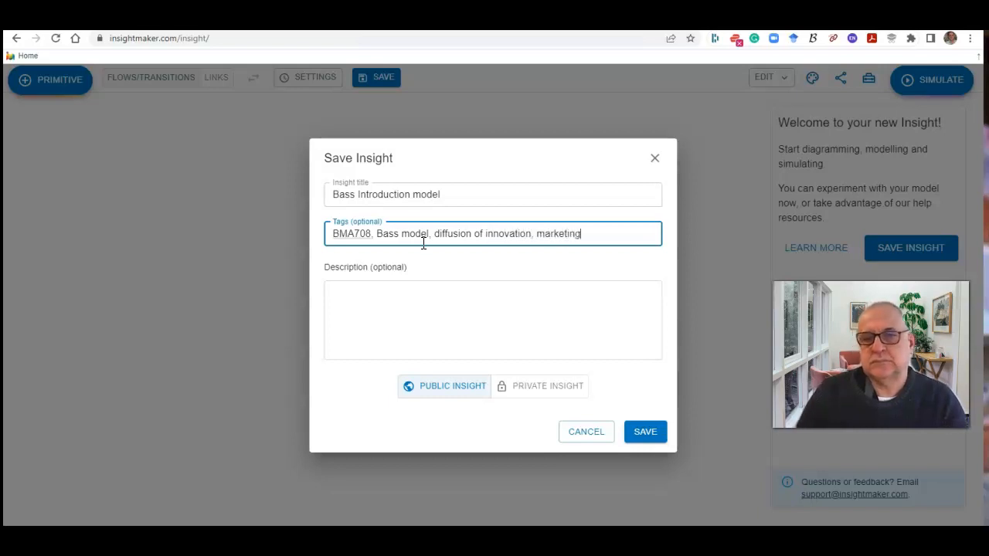
Describe the insight as "Our first simulation, which shows the diffusion of the innovation." and save it as a public insight.
{"action": "left_click", "coordinate": [397, 309]}
{"action": "type", "text": "Our first simul"}
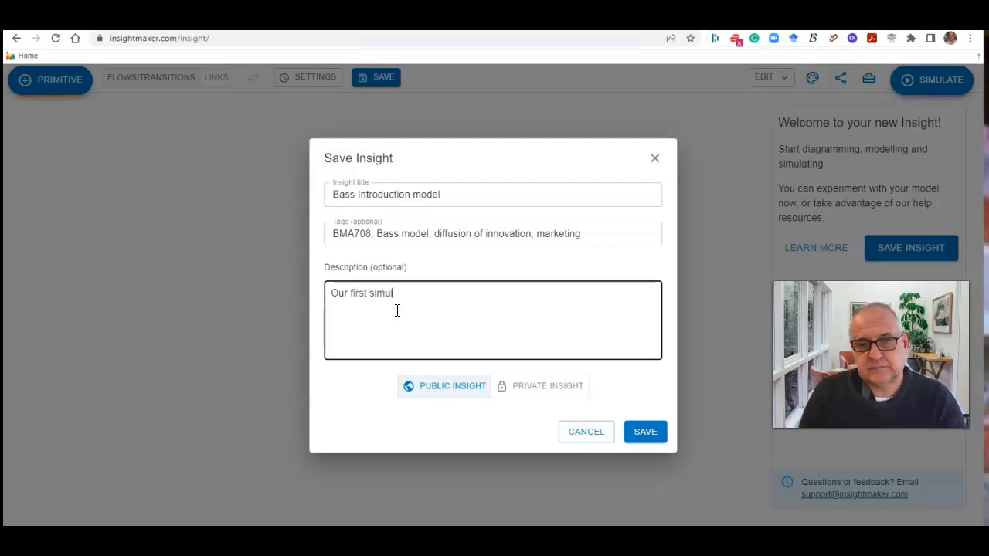
{"action": "type", "text": "ation, which shows the di"}
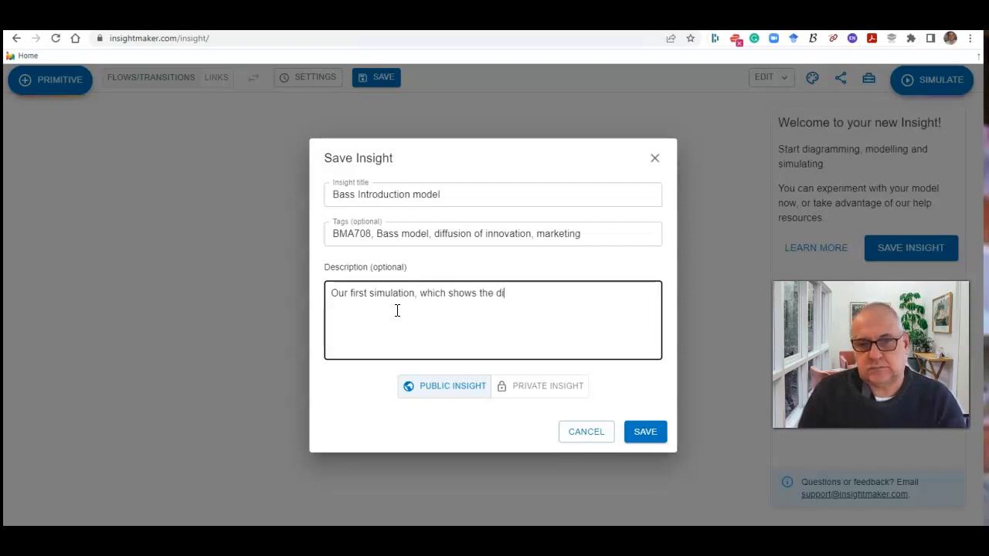
{"action": "type", "text": "sion of the innovation"}
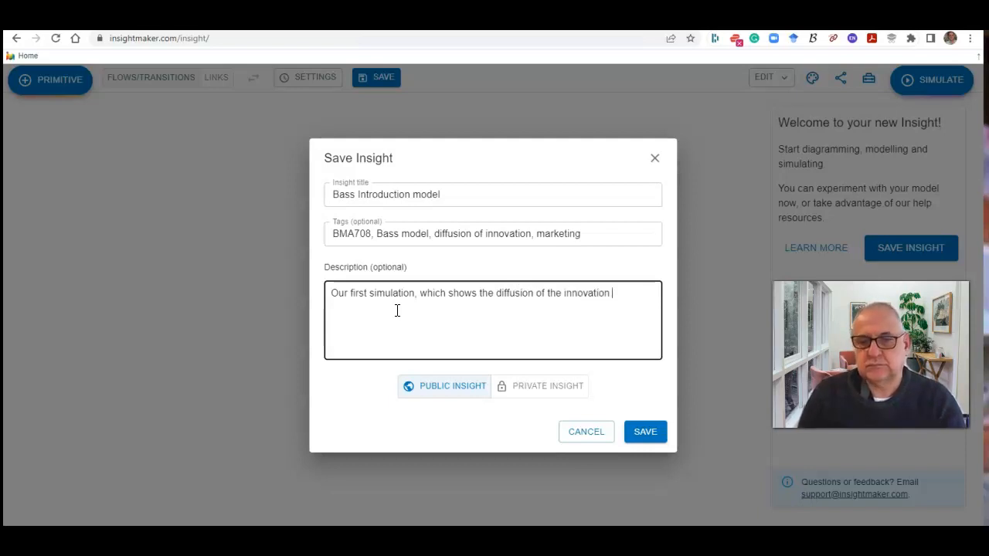
{"action": "key", "text": "BackSpace"}
{"action": "type", "text": "."}
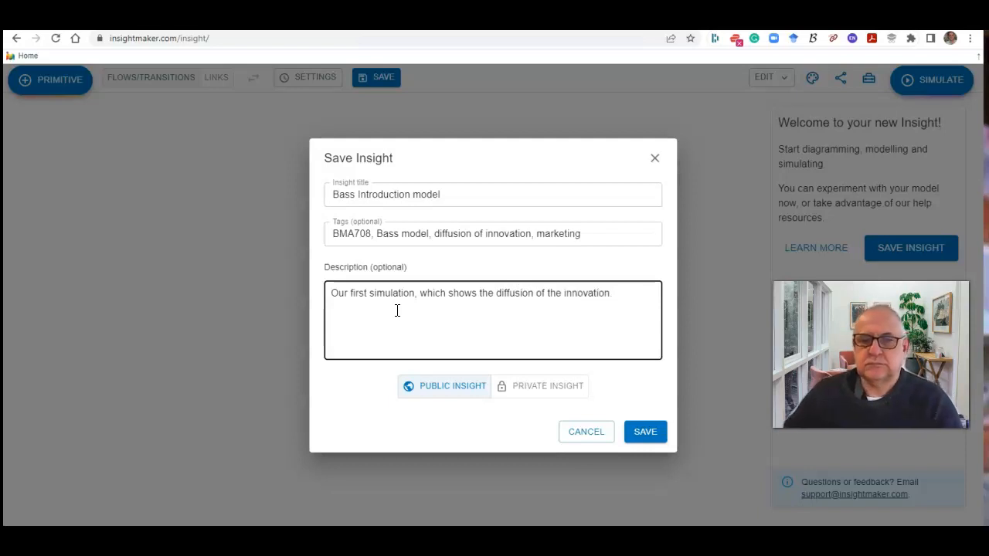
{"action": "left_click", "coordinate": [453, 387]}
{"action": "left_click", "coordinate": [641, 434]}
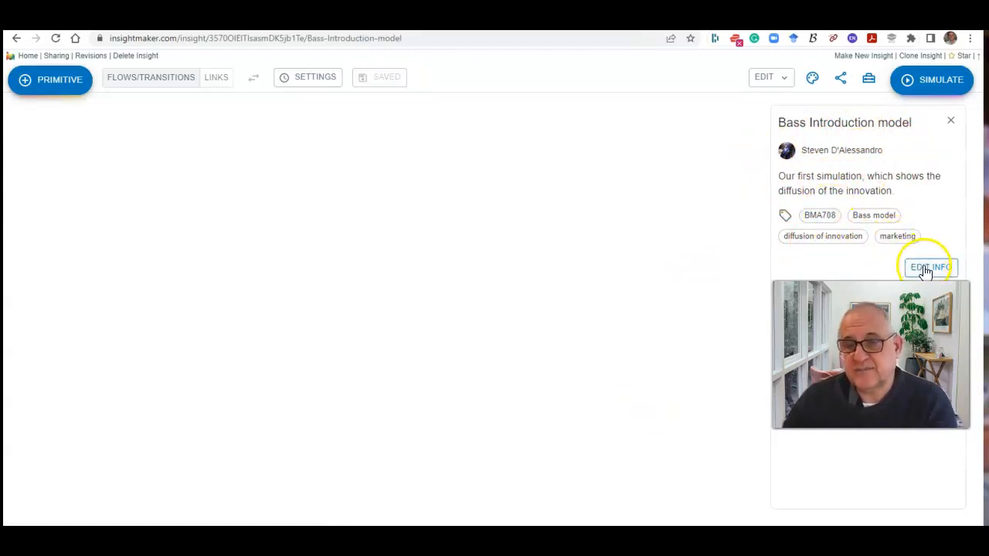
Append "We added a slider and button to run the simulation" to the insight's description and save the information.
{"action": "left_click", "coordinate": [924, 267]}
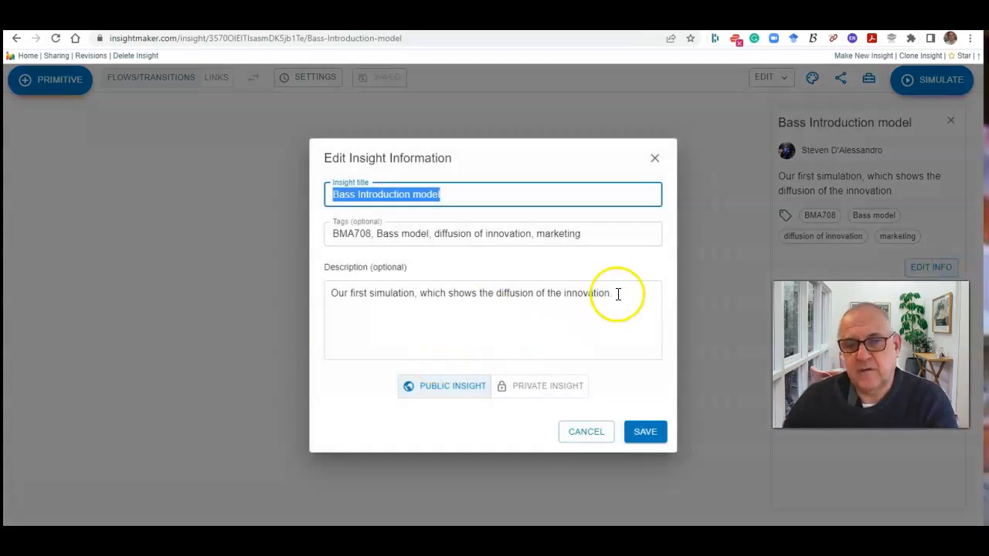
{"action": "left_click", "coordinate": [616, 295]}
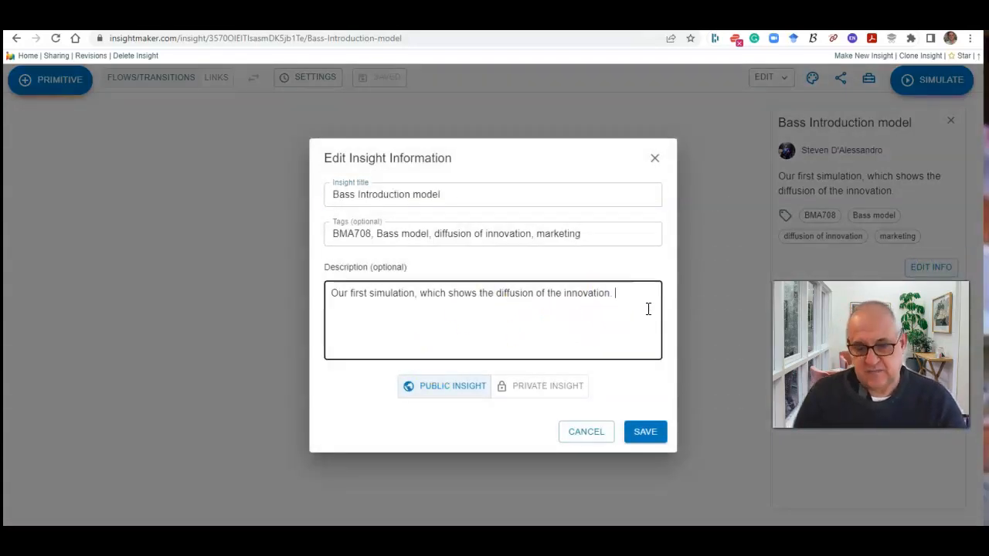
{"action": "type", "text": "We"}
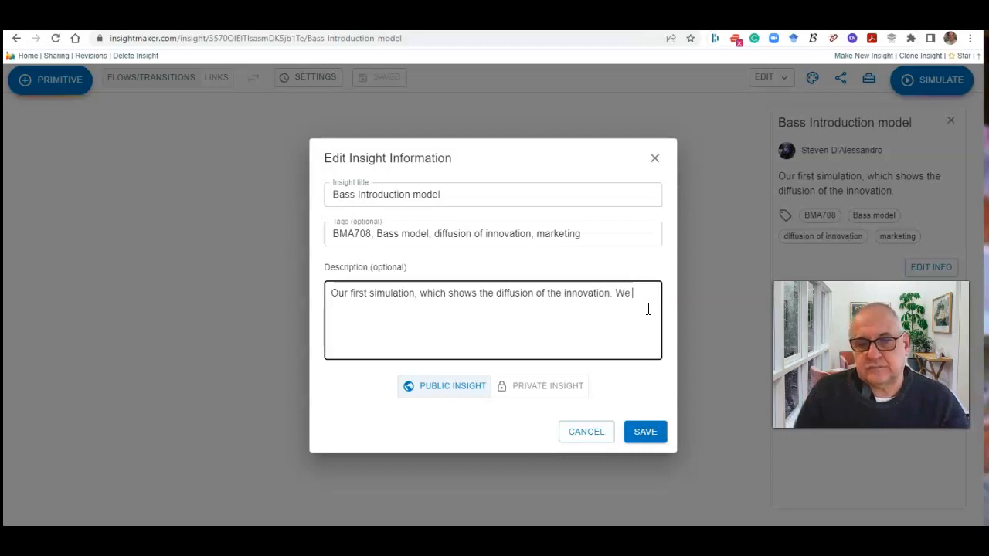
{"action": "type", "text": " added a sl"}
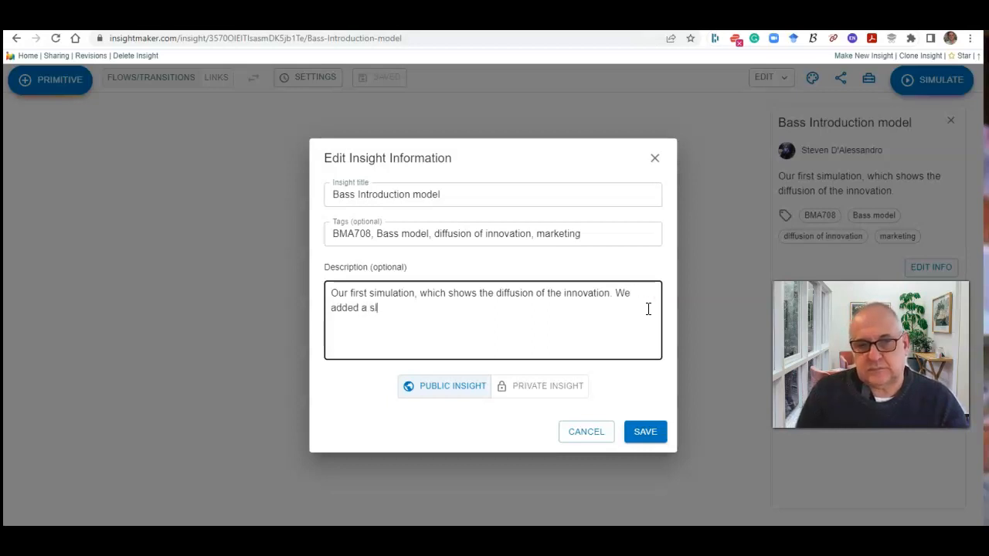
{"action": "type", "text": "ider and but"}
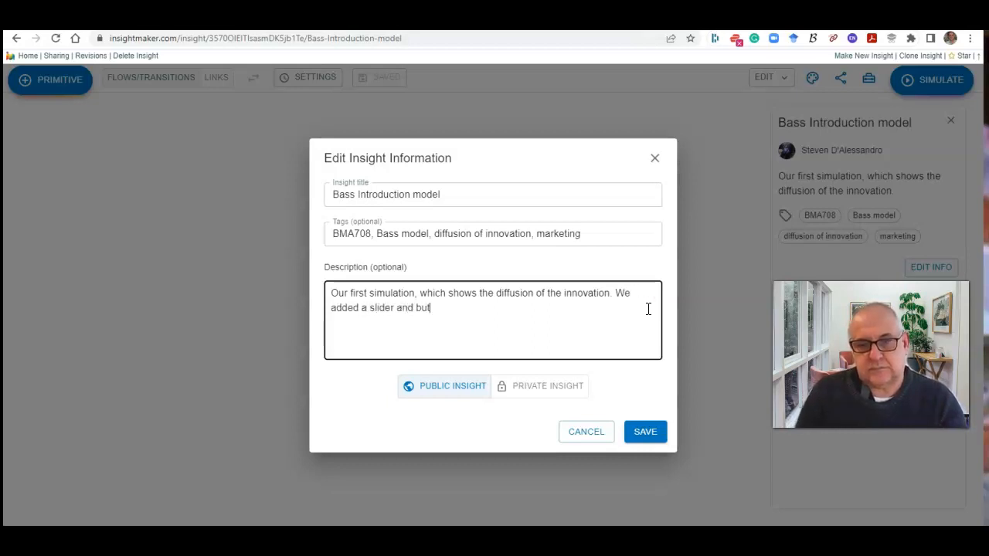
{"action": "type", "text": "ton to run thy"}
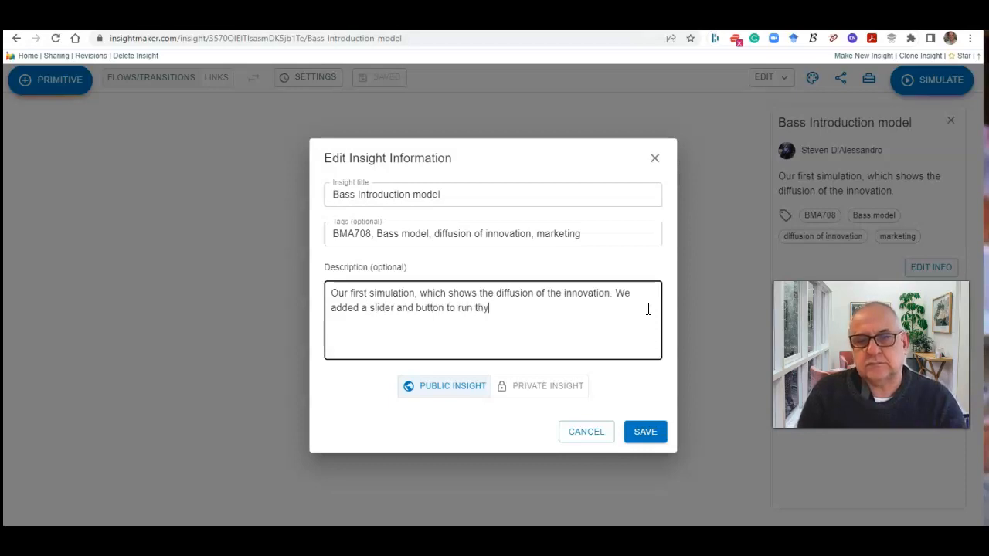
{"action": "key", "text": "BackSpace"}
{"action": "type", "text": "e si"}
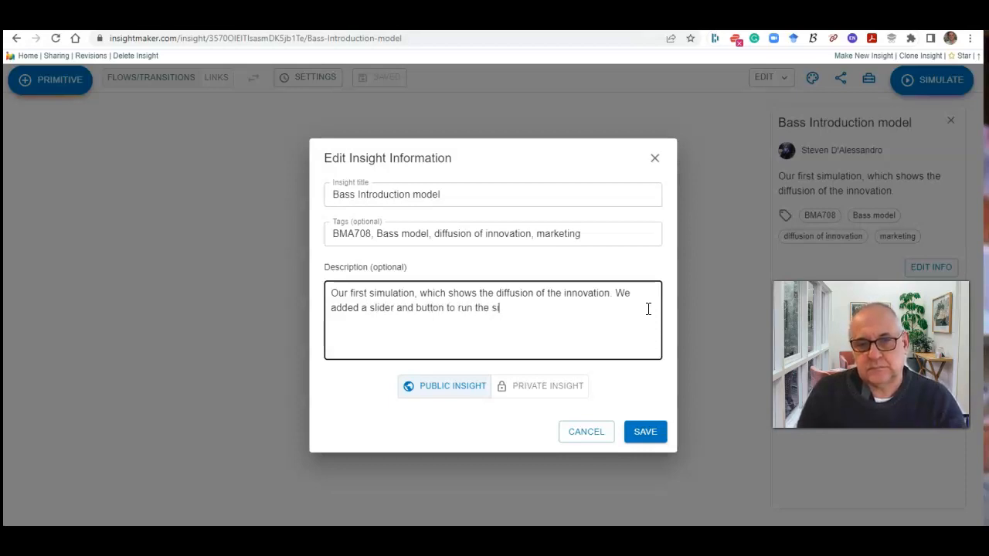
{"action": "type", "text": "mulation"}
{"action": "left_click", "coordinate": [652, 428]}
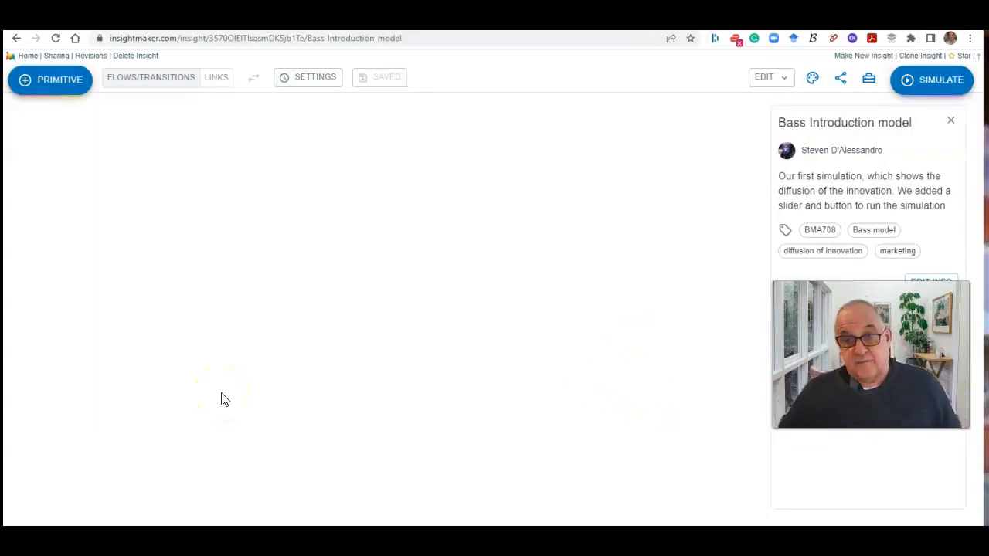
Add a stock primitive and place it in the upper-left part of the canvas.
{"action": "left_click", "coordinate": [60, 81]}
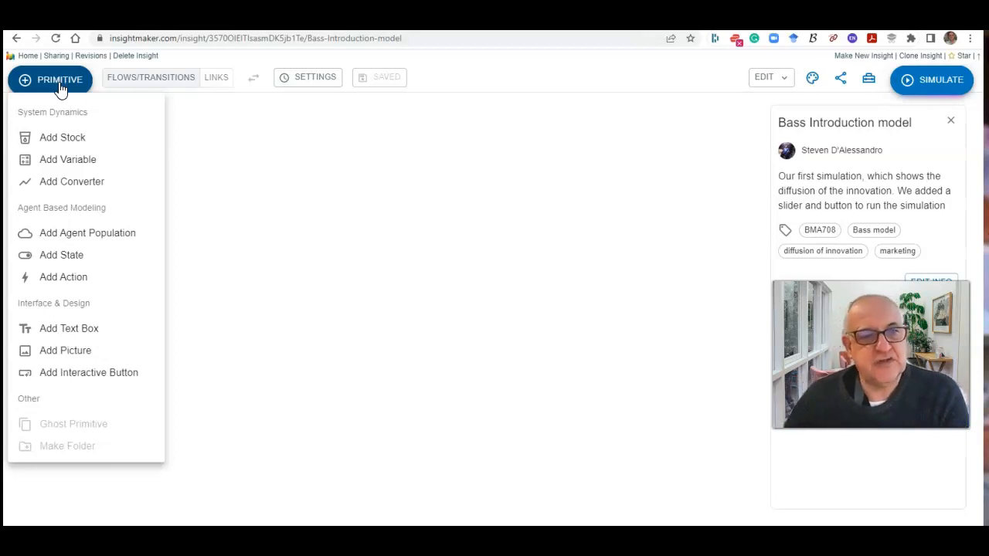
{"action": "left_click", "coordinate": [53, 137]}
{"action": "left_click_drag", "start_coordinate": [212, 158], "coordinate": [275, 247]}
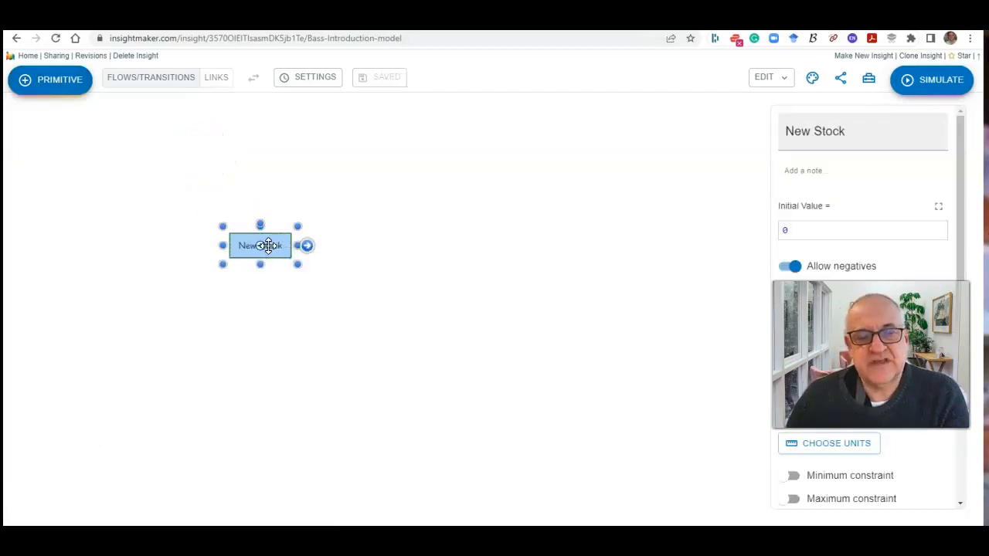
Rename the new stock as "Users".
{"action": "left_click", "coordinate": [854, 130]}
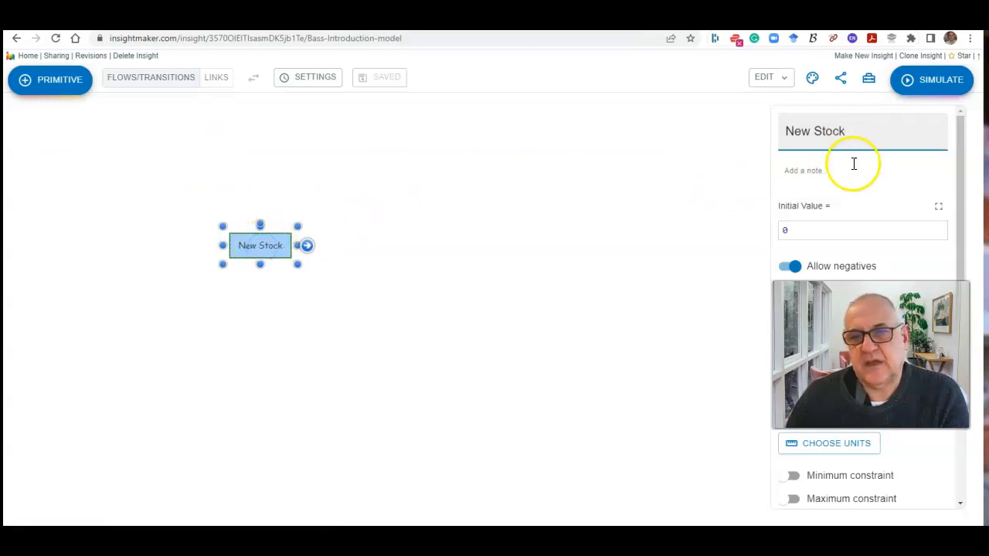
{"action": "key", "text": "BackSpace"}
{"action": "key", "text": "BackSpace"}
{"action": "key", "text": "BackSpace"}
{"action": "key", "text": "BackSpace"}
{"action": "key", "text": "BackSpace"}
{"action": "key", "text": "BackSpace"}
{"action": "key", "text": "BackSpace"}
{"action": "key", "text": "BackSpace"}
{"action": "key", "text": "BackSpace"}
{"action": "type", "text": "Users"}
{"action": "left_click", "coordinate": [451, 275]}
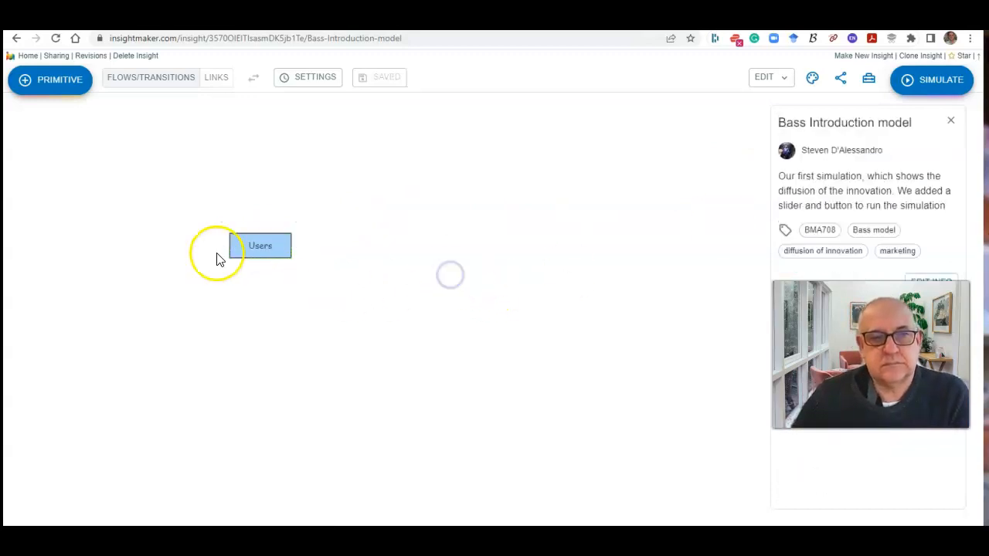
Draw a vertical flow above the Users stock and reverse its direction so it points into Users.
{"action": "left_click", "coordinate": [255, 243]}
{"action": "left_click_drag", "start_coordinate": [279, 233], "coordinate": [260, 160]}
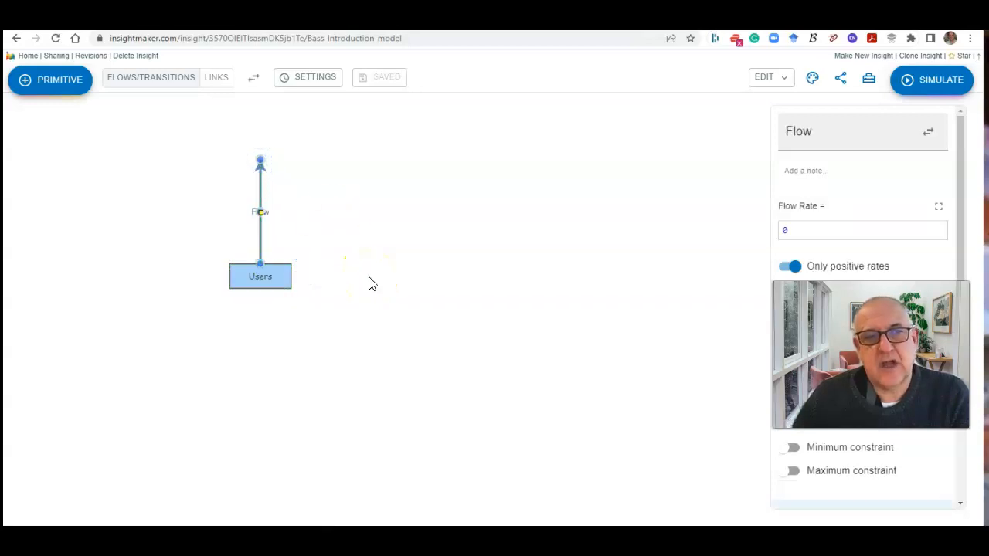
{"action": "left_click", "coordinate": [254, 79]}
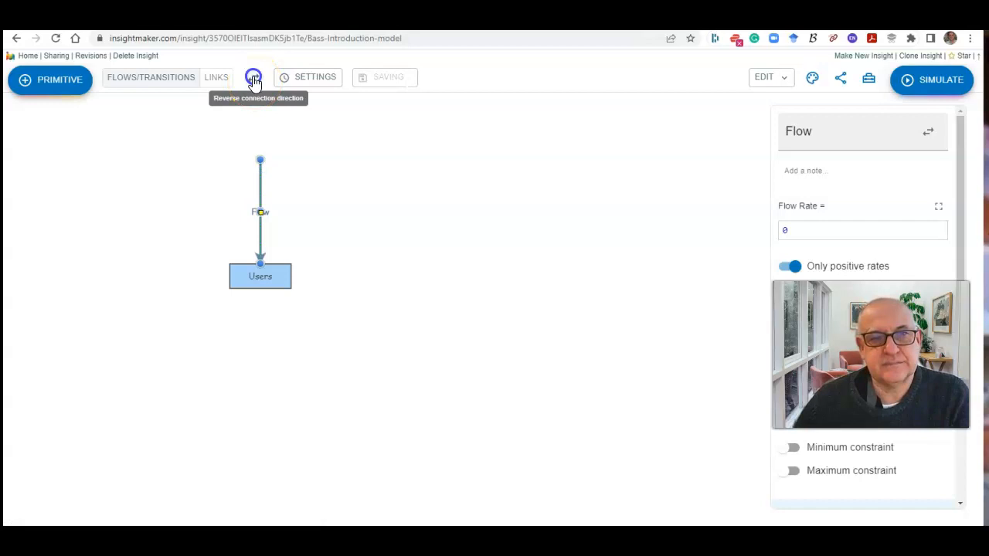
Rename the flow into Users as "Adoption" and deselect it.
{"action": "left_click", "coordinate": [265, 210]}
{"action": "left_click", "coordinate": [869, 134]}
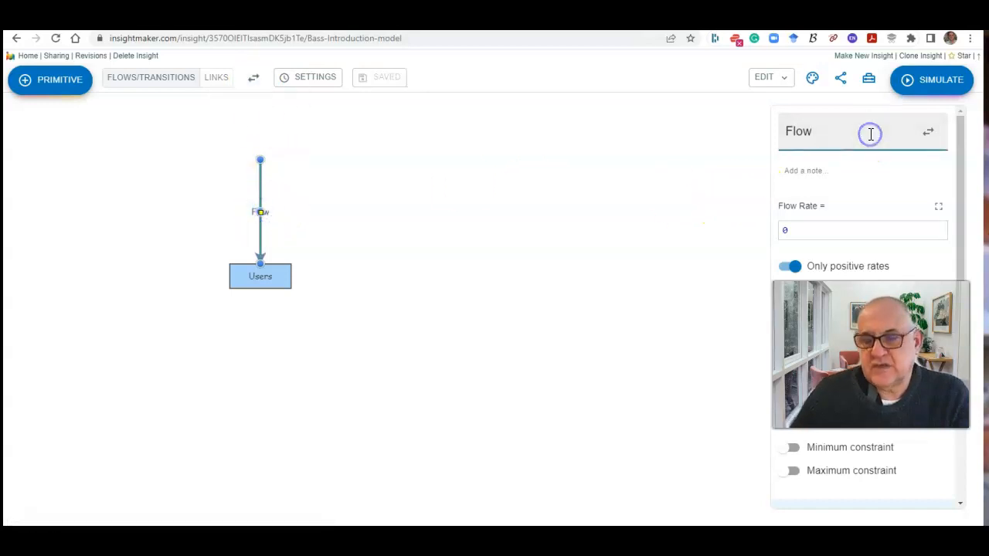
{"action": "key", "text": "BackSpace"}
{"action": "key", "text": "BackSpace"}
{"action": "key", "text": "BackSpace"}
{"action": "key", "text": "BackSpace"}
{"action": "type", "text": "A"}
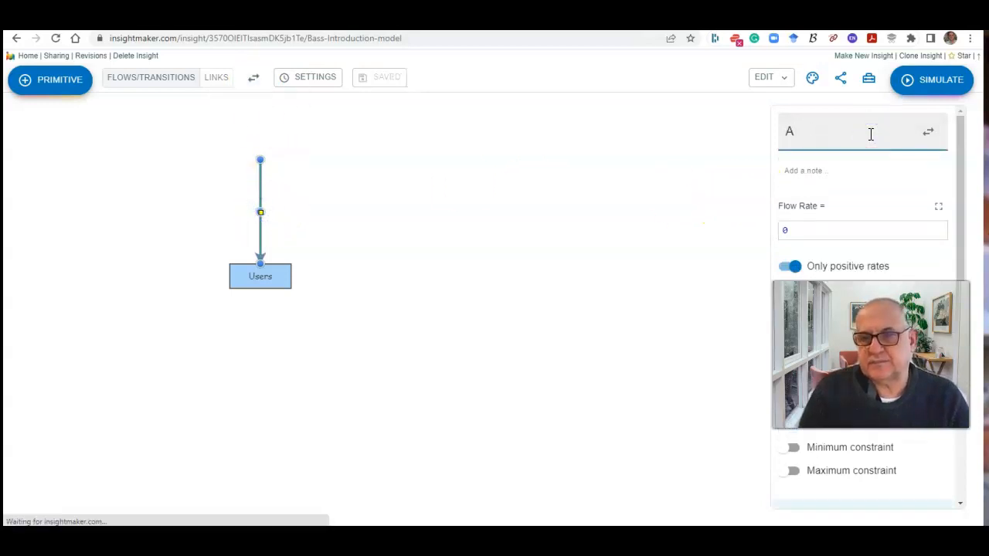
{"action": "type", "text": "doption"}
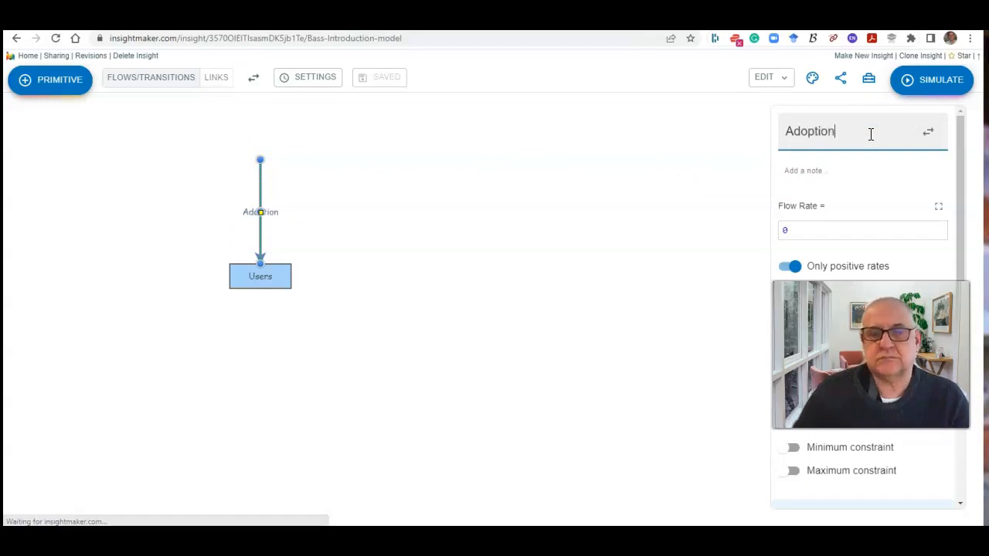
{"action": "left_click", "coordinate": [690, 197]}
{"action": "left_click", "coordinate": [420, 341]}
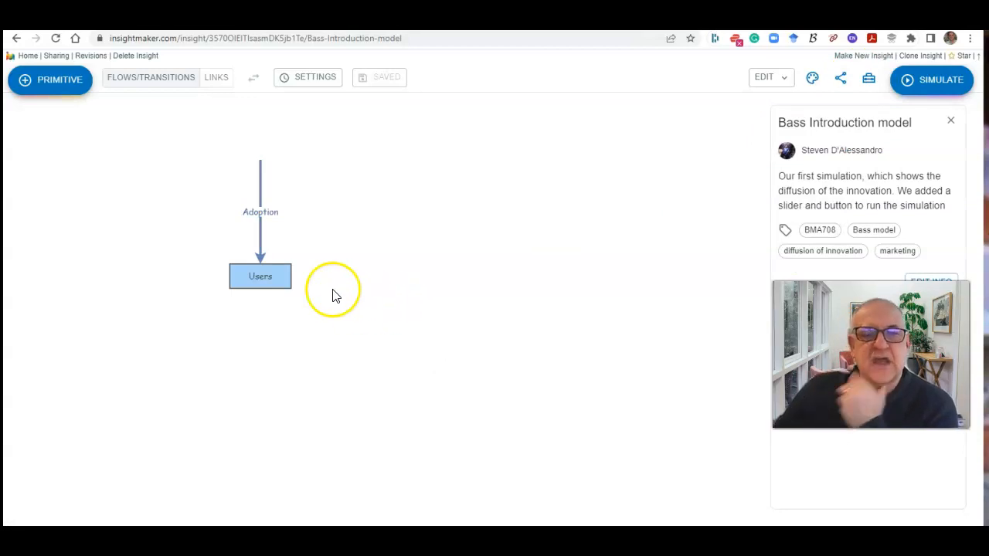
Set the initial value of the Users stock to 1000 and deselect it.
{"action": "left_click", "coordinate": [287, 288]}
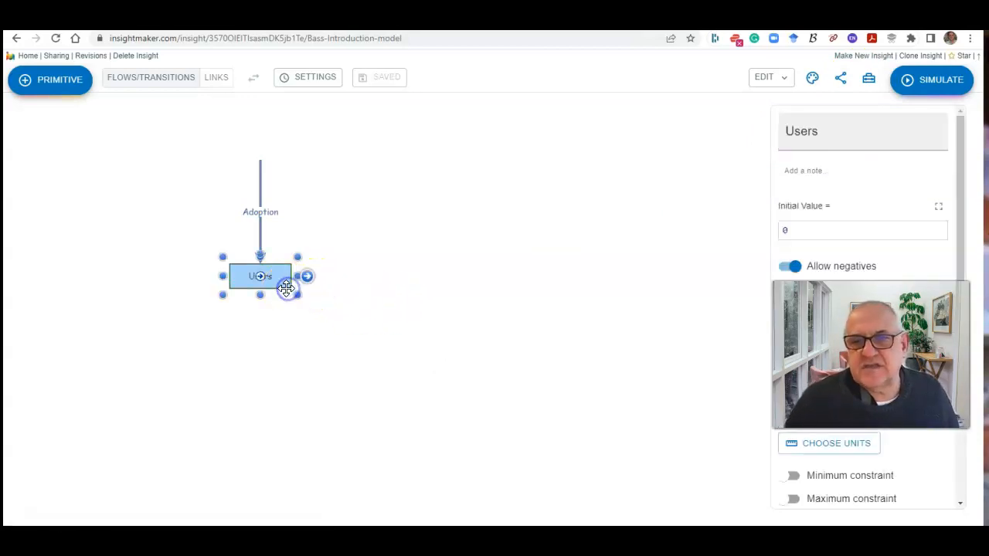
{"action": "left_click", "coordinate": [836, 235]}
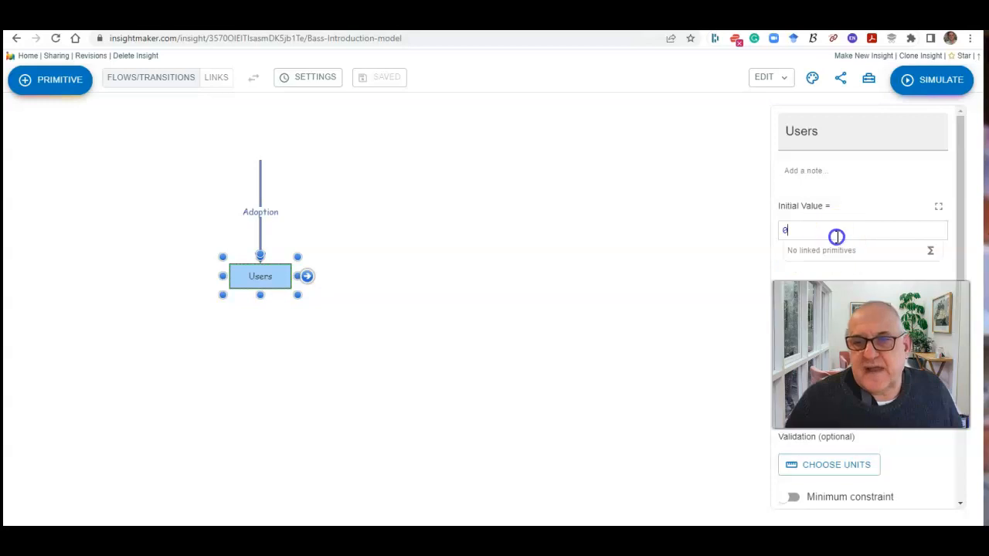
{"action": "type", "text": "000"}
{"action": "left_click", "coordinate": [618, 303]}
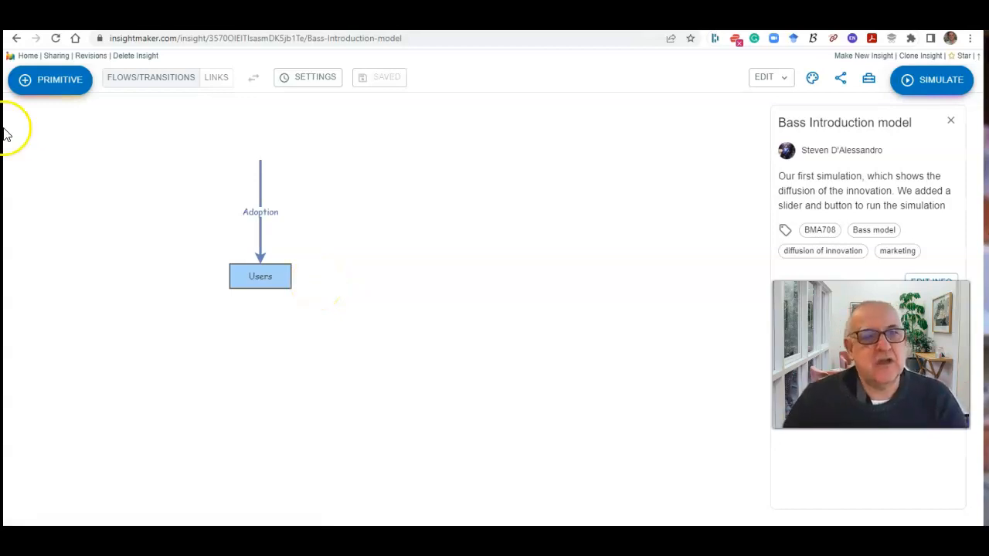
Add a variable primitive and place it to the right of the Adoption flow.
{"action": "left_click", "coordinate": [46, 86]}
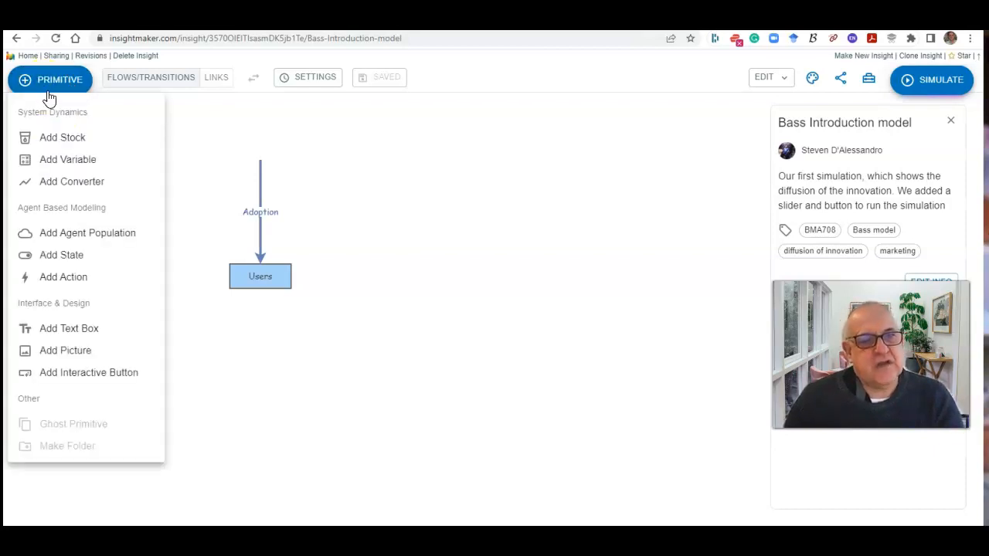
{"action": "left_click", "coordinate": [49, 163]}
{"action": "left_click_drag", "start_coordinate": [185, 163], "coordinate": [377, 201]}
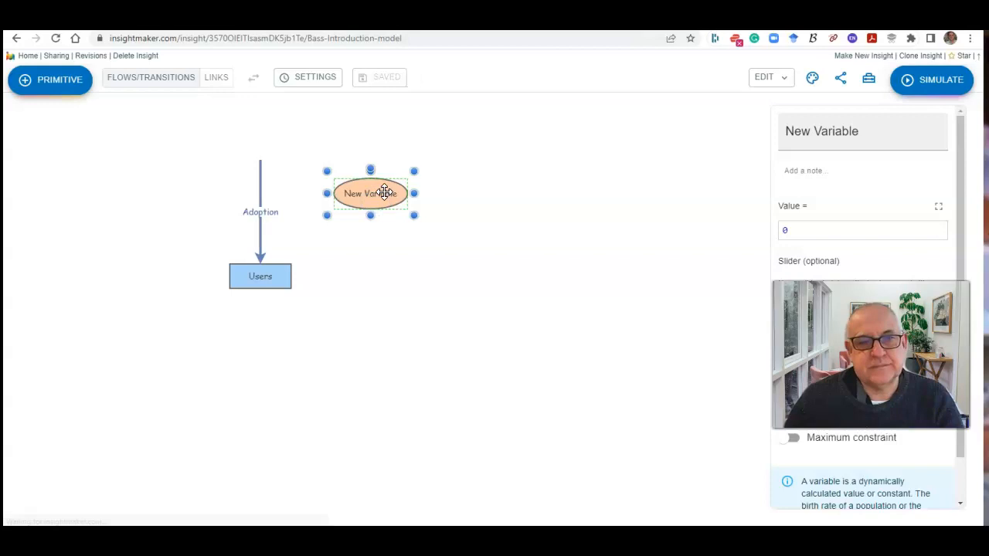
Rename the new variable as "Rate".
{"action": "left_click", "coordinate": [884, 130]}
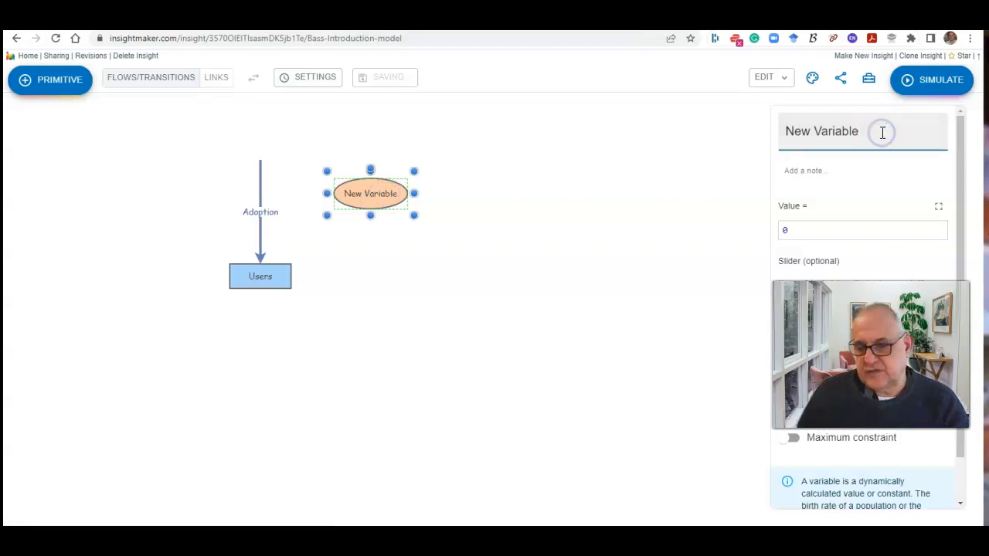
{"action": "key", "text": "BackSpace"}
{"action": "key", "text": "BackSpace"}
{"action": "key", "text": "BackSpace"}
{"action": "key", "text": "BackSpace"}
{"action": "key", "text": "BackSpace"}
{"action": "key", "text": "BackSpace"}
{"action": "key", "text": "BackSpace"}
{"action": "key", "text": "BackSpace"}
{"action": "key", "text": "BackSpace"}
{"action": "key", "text": "BackSpace"}
{"action": "key", "text": "BackSpace"}
{"action": "key", "text": "BackSpace"}
{"action": "type", "text": "Rate"}
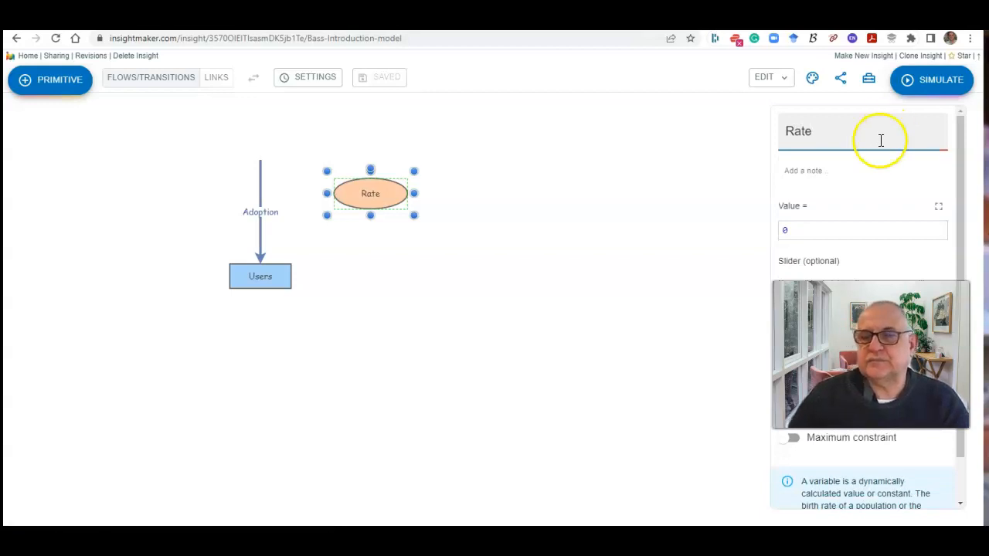
{"action": "left_click", "coordinate": [858, 199]}
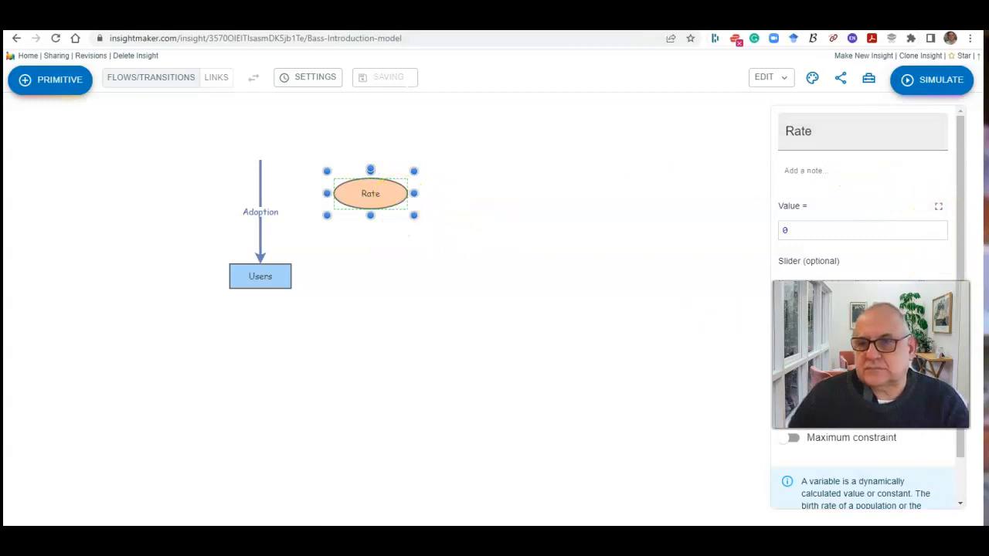
{"action": "left_click", "coordinate": [969, 325]}
{"action": "left_click_drag", "start_coordinate": [969, 325], "coordinate": [969, 370]}
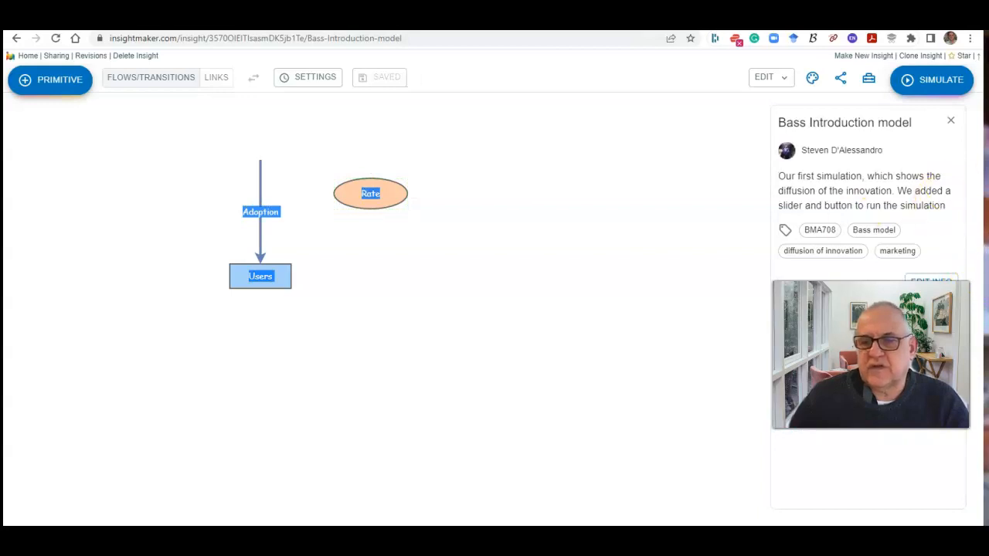
{"action": "left_click_drag", "start_coordinate": [871, 354], "coordinate": [637, 168]}
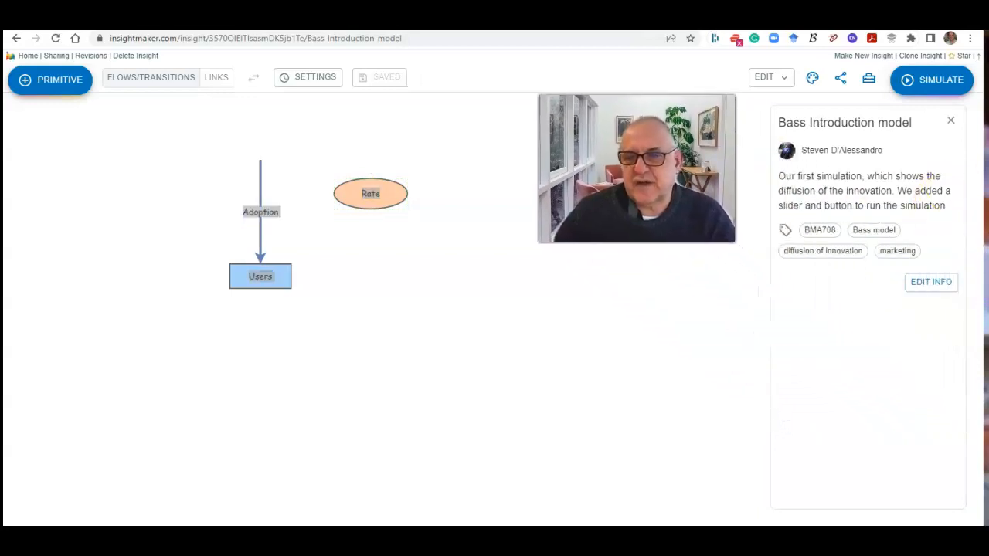
{"action": "left_click", "coordinate": [418, 236]}
Enable the value slider of the Rate variable with a maximum of 1 and a step of 0.01.
{"action": "left_click", "coordinate": [398, 194]}
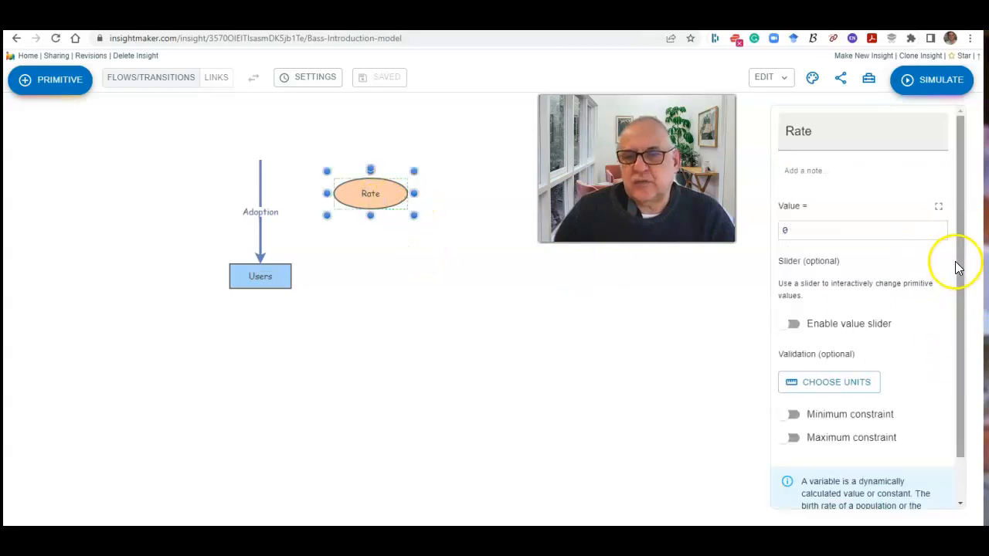
{"action": "left_click_drag", "start_coordinate": [957, 267], "coordinate": [955, 275]}
{"action": "left_click", "coordinate": [796, 308]}
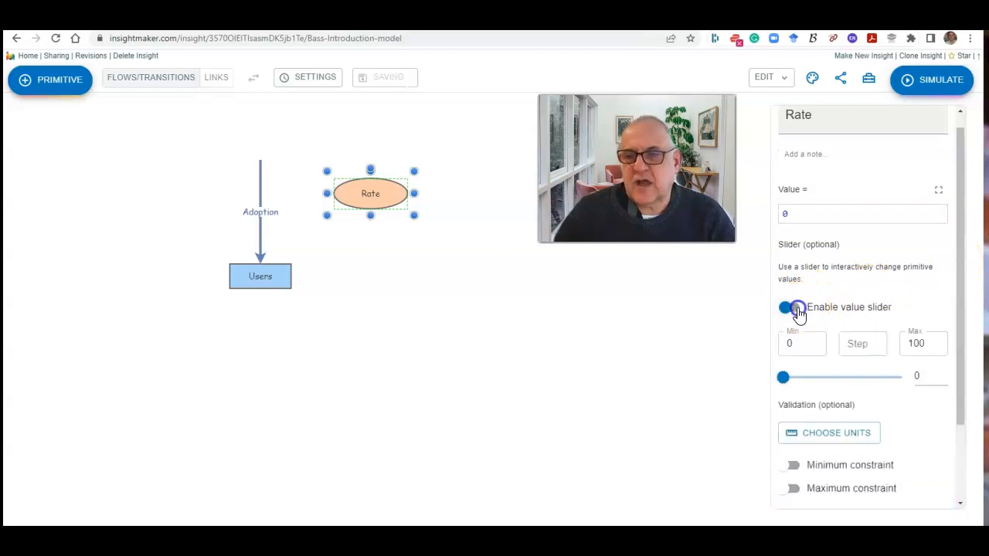
{"action": "left_click", "coordinate": [923, 342]}
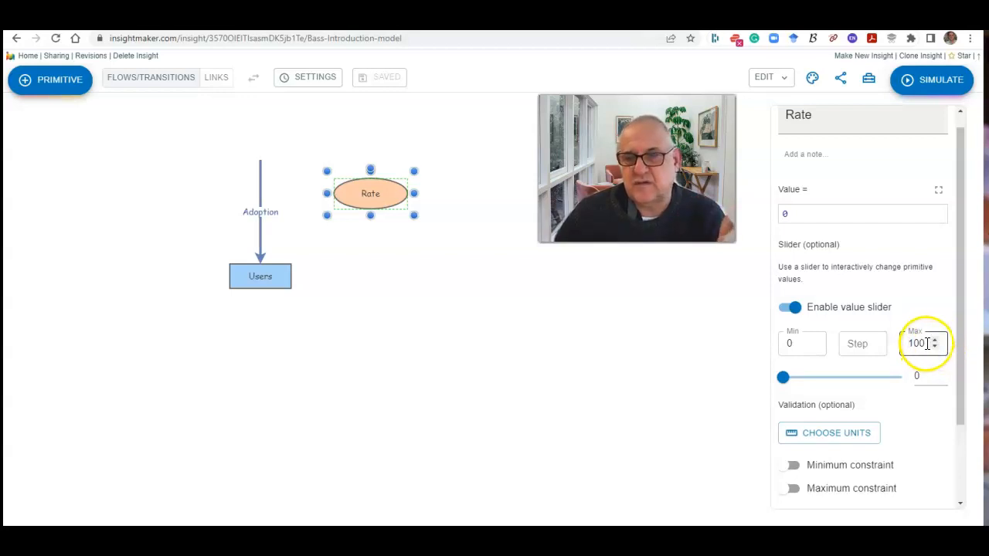
{"action": "left_click", "coordinate": [927, 343]}
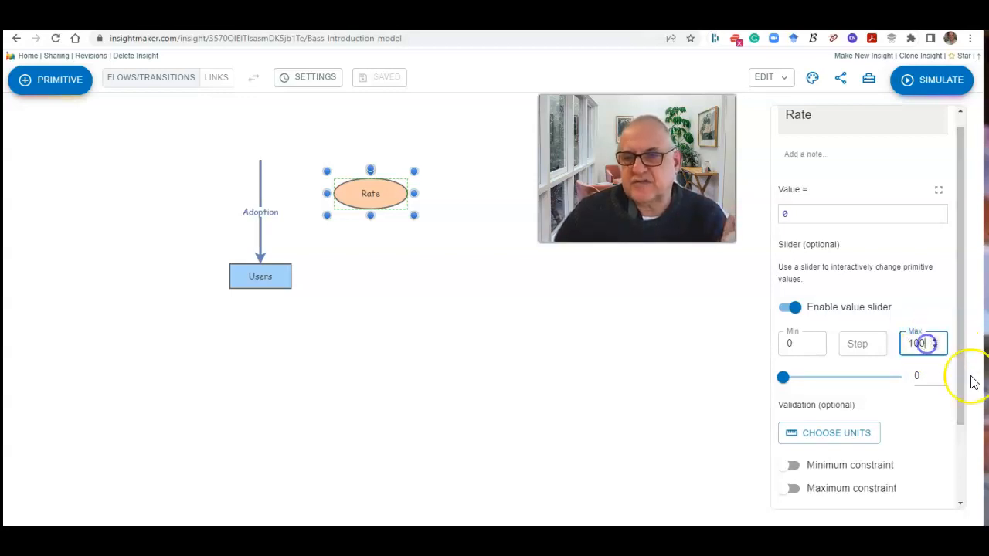
{"action": "key", "text": "BackSpace"}
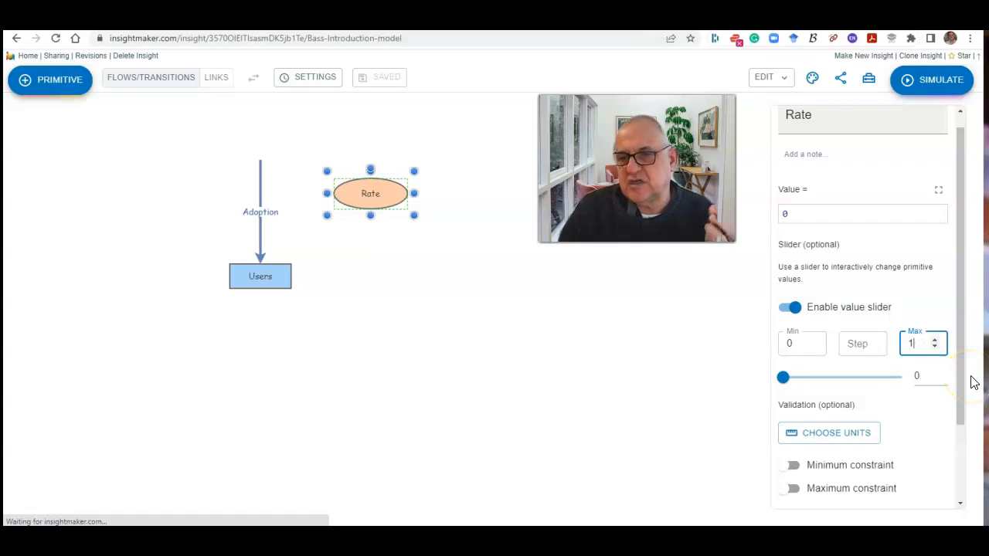
{"action": "left_click", "coordinate": [881, 348]}
{"action": "left_click", "coordinate": [889, 348]}
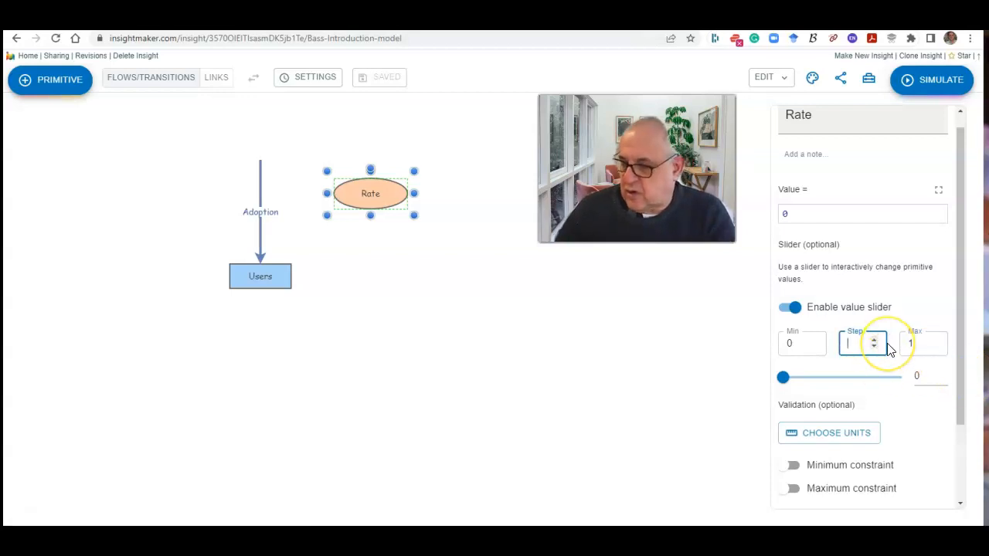
{"action": "type", "text": "1"}
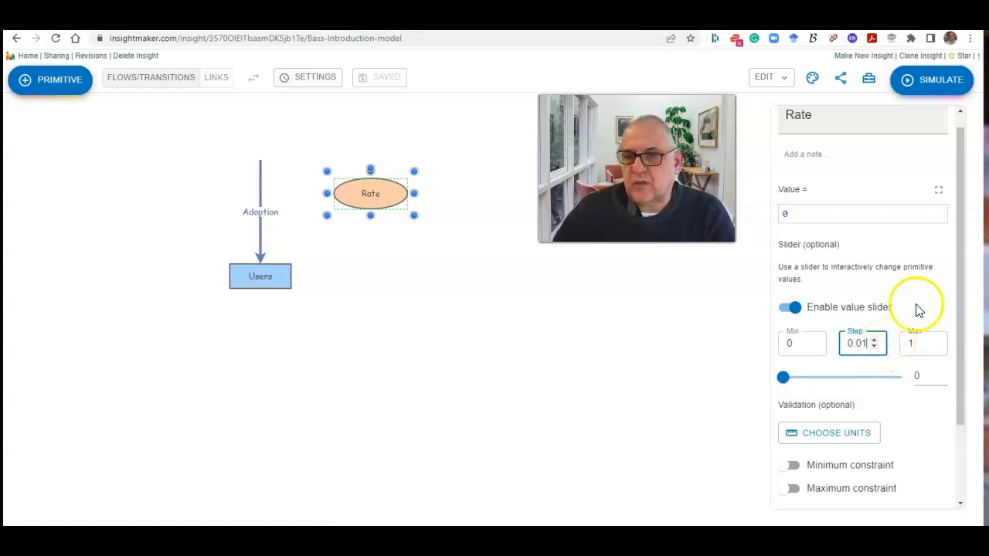
{"action": "left_click", "coordinate": [714, 397]}
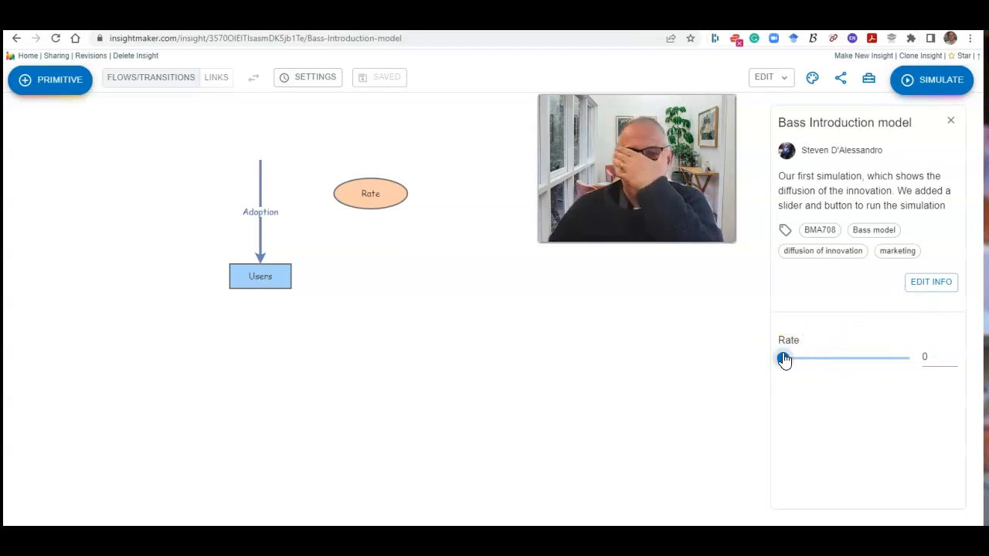
Draw a link from the Rate variable to the Adoption flow.
{"action": "left_click", "coordinate": [377, 199]}
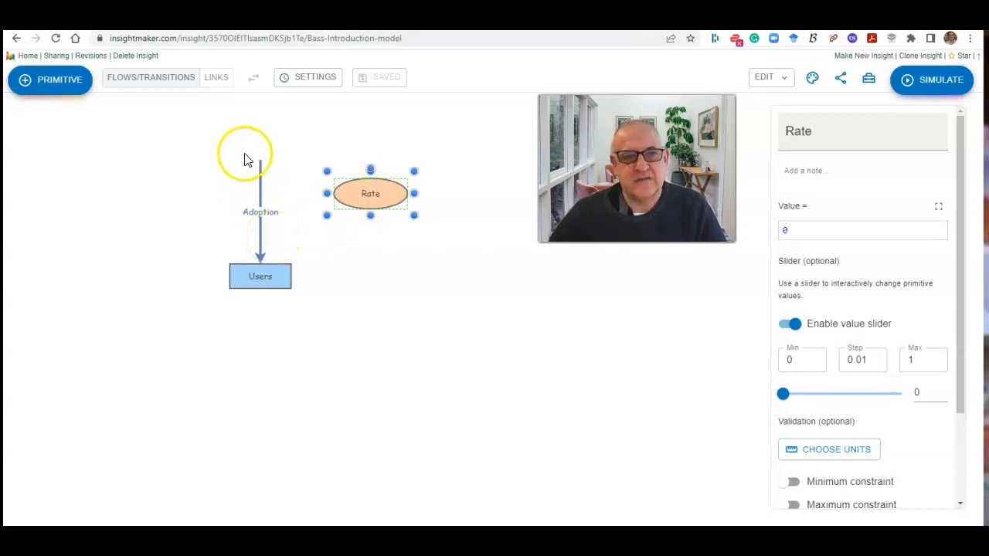
{"action": "left_click", "coordinate": [219, 83]}
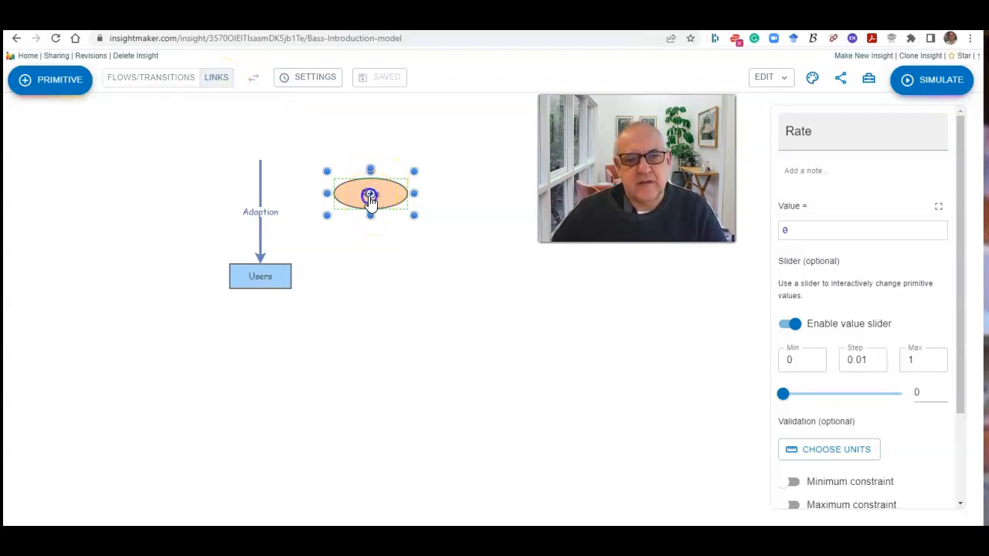
{"action": "left_click_drag", "start_coordinate": [275, 226], "coordinate": [263, 227]}
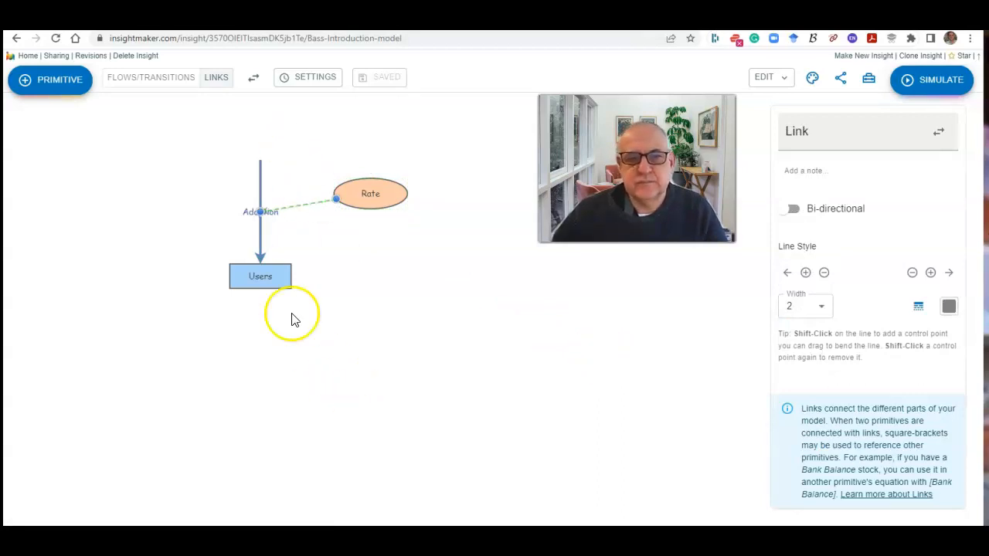
Set the flow rate equation of the Adoption flow to [Users]*[Rate] and apply it.
{"action": "left_click", "coordinate": [259, 251]}
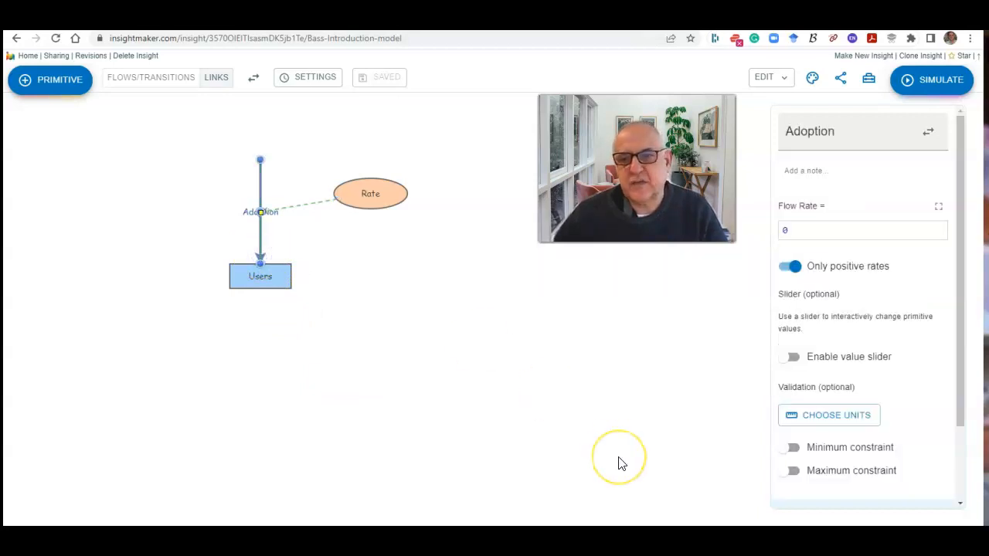
{"action": "left_click", "coordinate": [940, 210]}
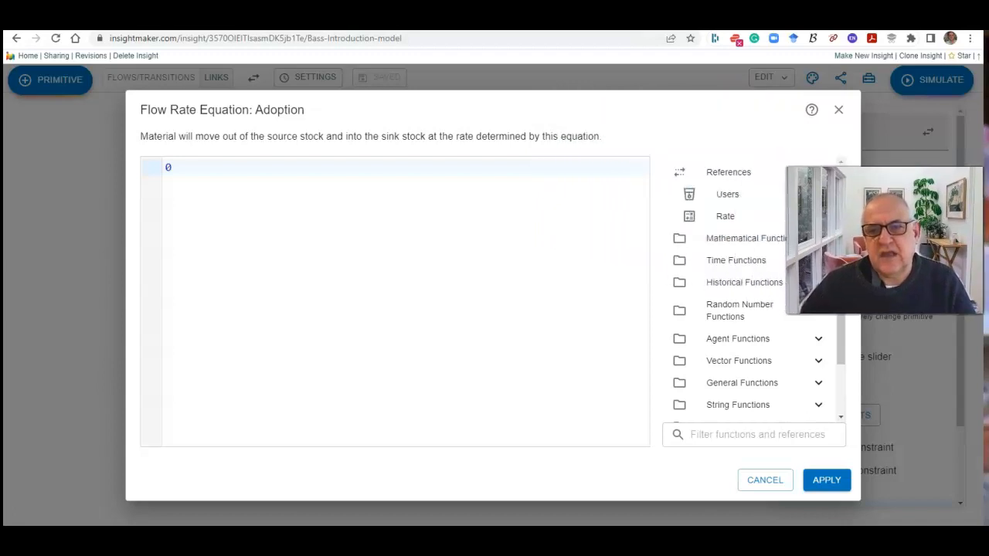
{"action": "left_click", "coordinate": [727, 195]}
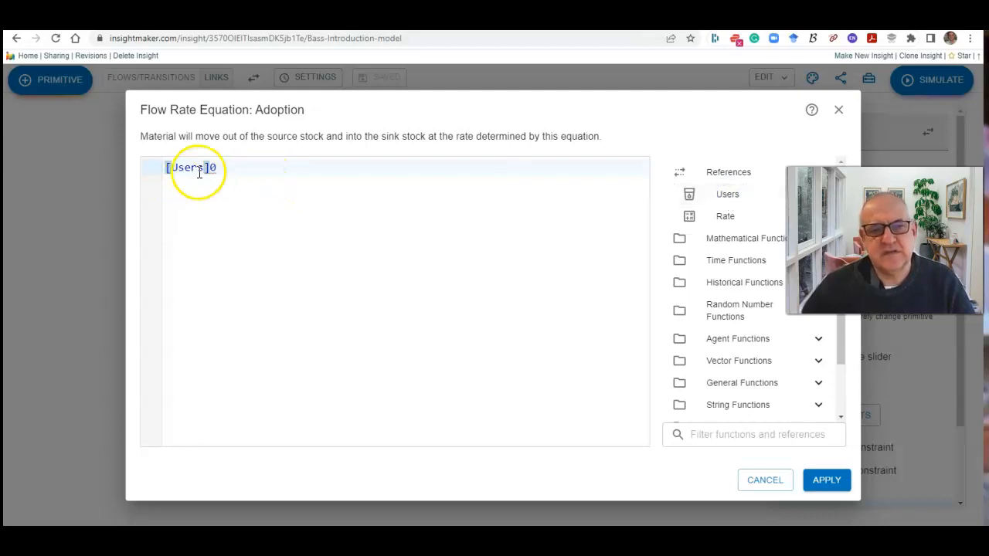
{"action": "key", "text": "BackSpace"}
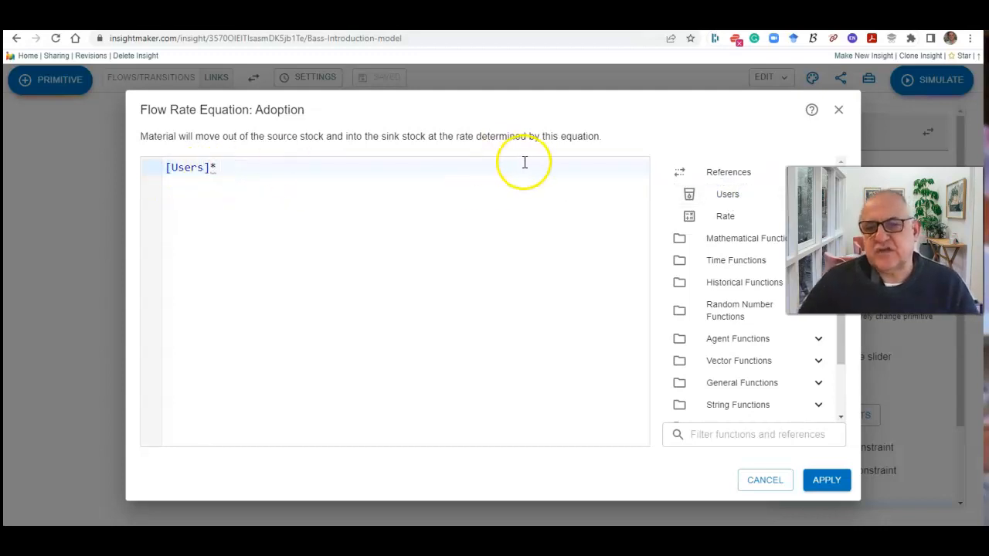
{"action": "left_click", "coordinate": [726, 216]}
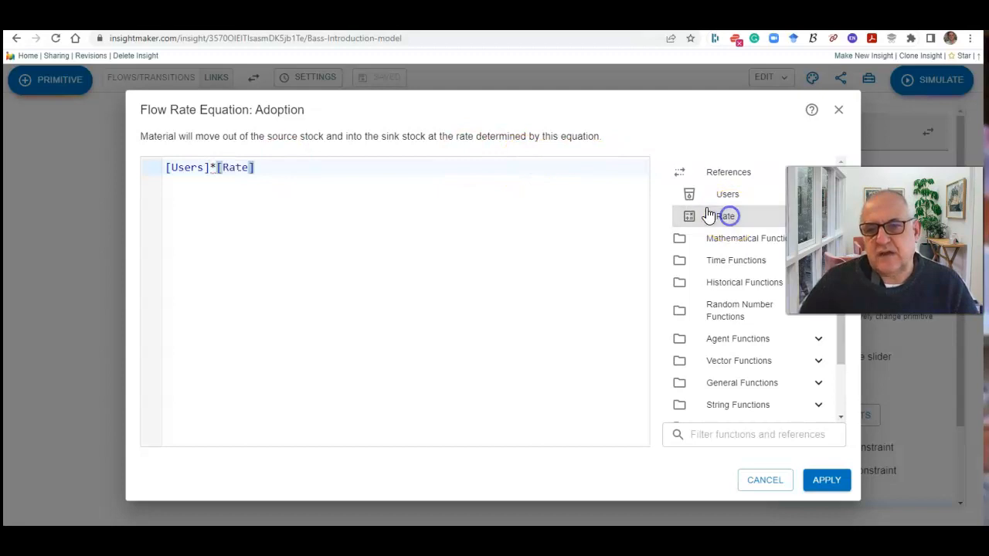
{"action": "left_click", "coordinate": [824, 480]}
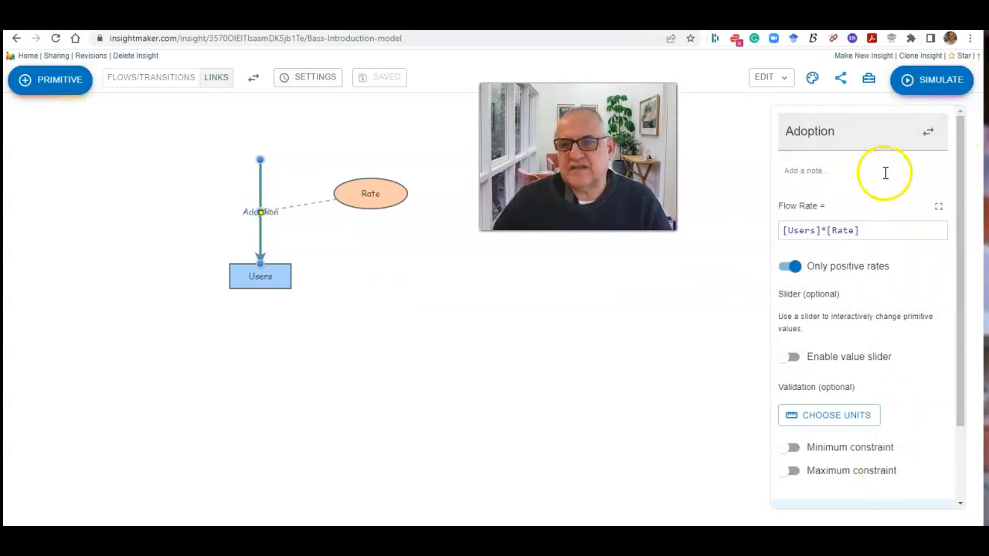
Deselect the Adoption flow and set the model's Rate slider to 0.09.
{"action": "left_click", "coordinate": [594, 377]}
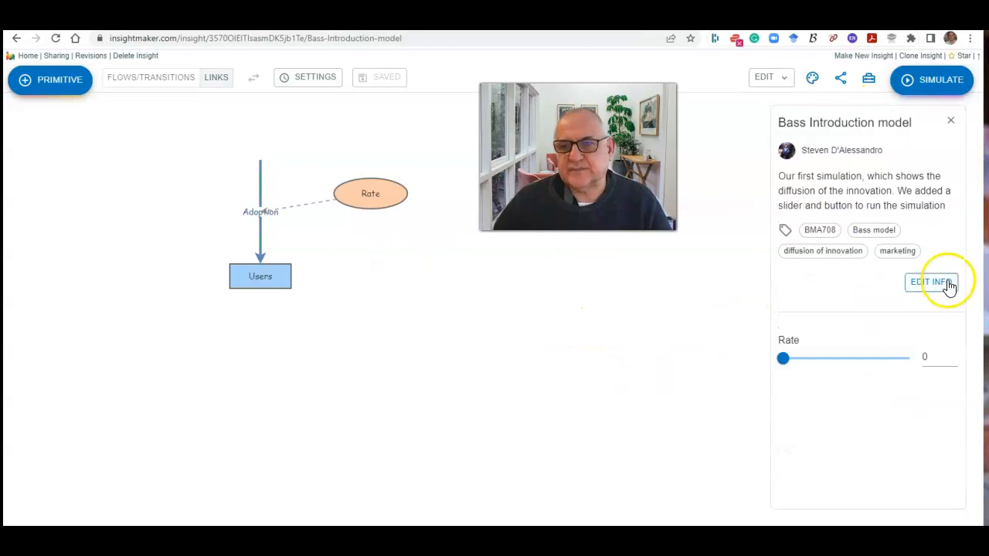
{"action": "left_click_drag", "start_coordinate": [783, 359], "coordinate": [795, 363]}
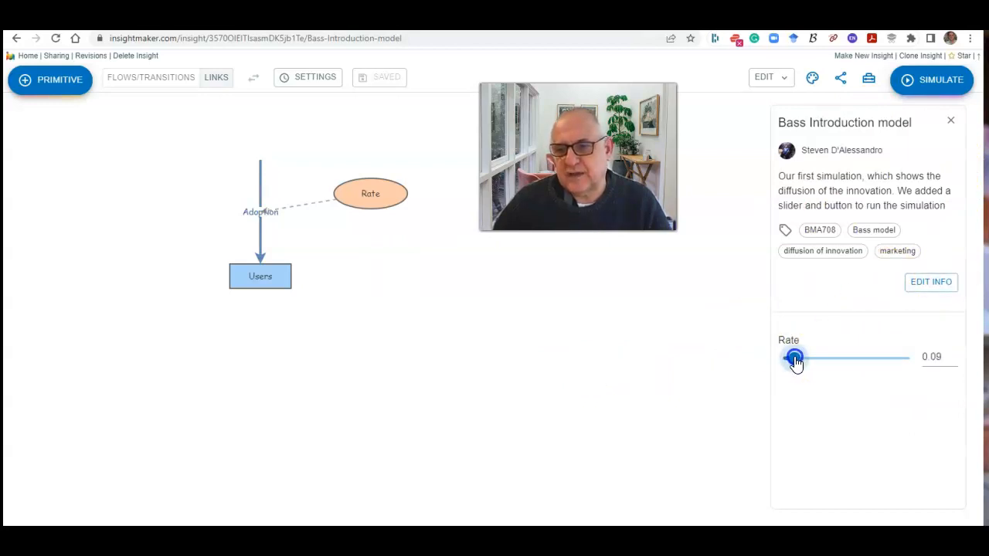
{"action": "left_click_drag", "start_coordinate": [795, 363], "coordinate": [796, 363]}
{"action": "left_click", "coordinate": [400, 336]}
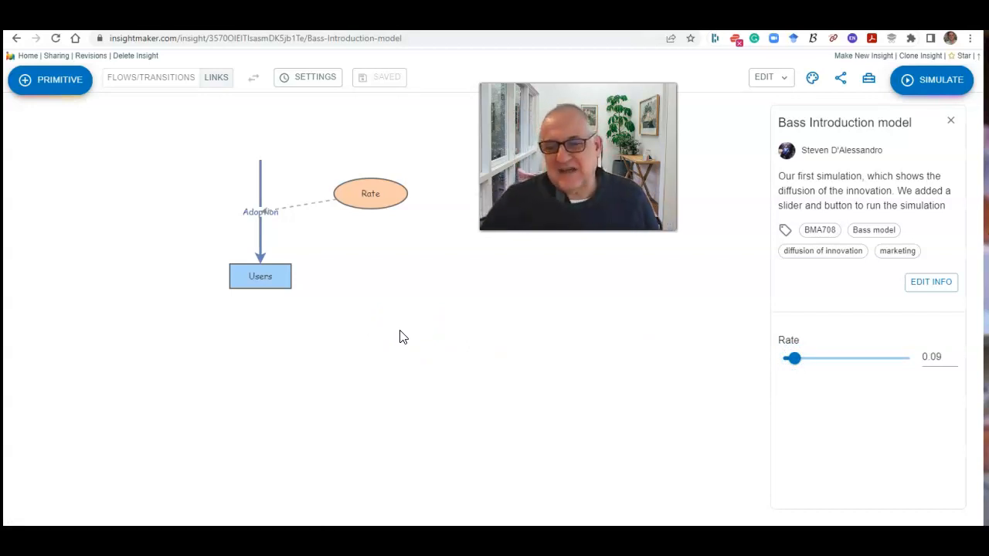
Run the simulation, move the results window aside to examine the Users curve over time, and close the results.
{"action": "left_click", "coordinate": [930, 85]}
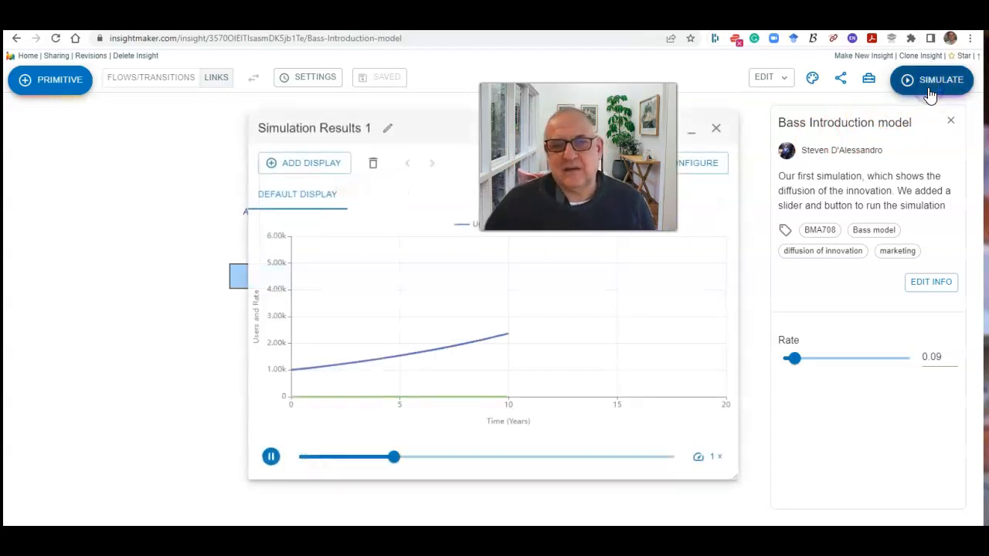
{"action": "left_click_drag", "start_coordinate": [328, 111], "coordinate": [115, 88]}
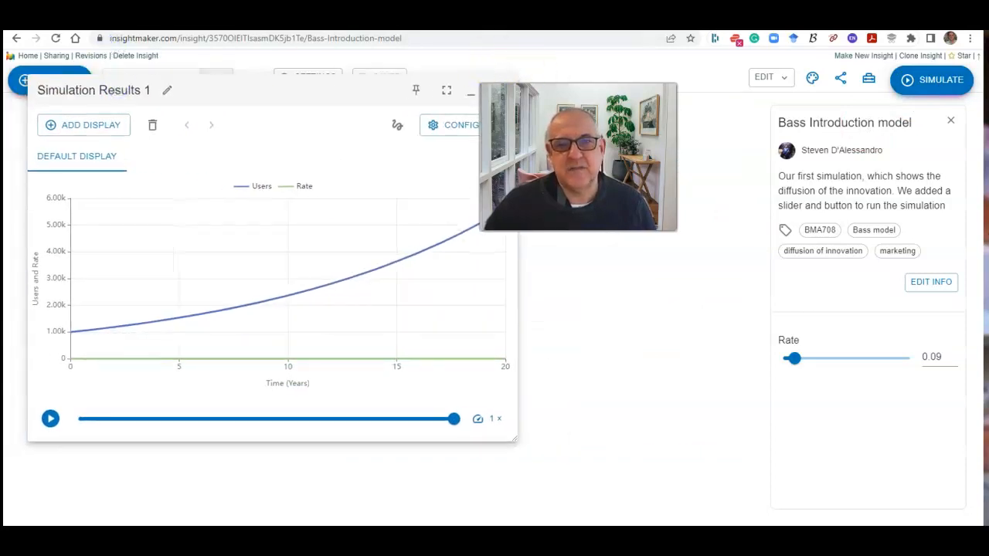
{"action": "mouse_move", "coordinate": [100, 338]}
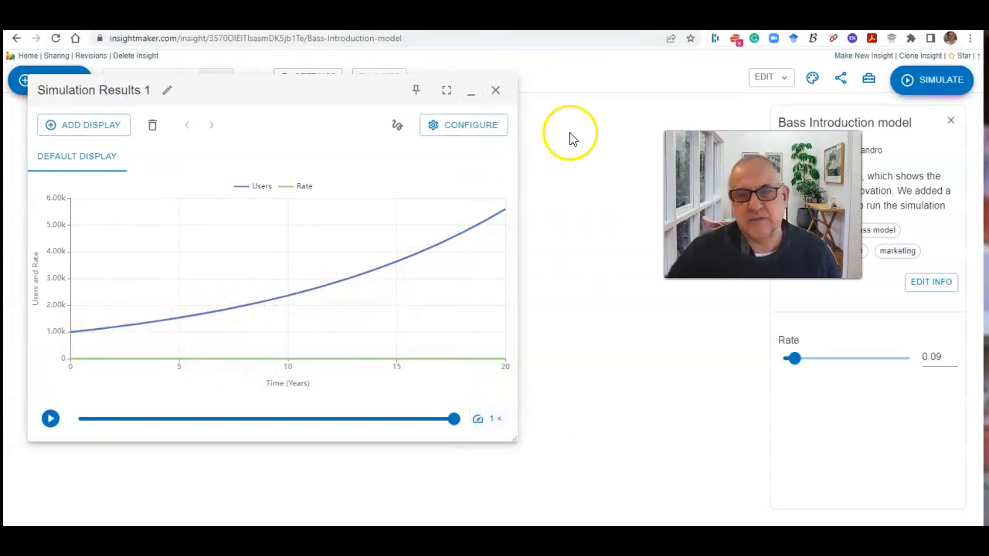
{"action": "left_click", "coordinate": [495, 92]}
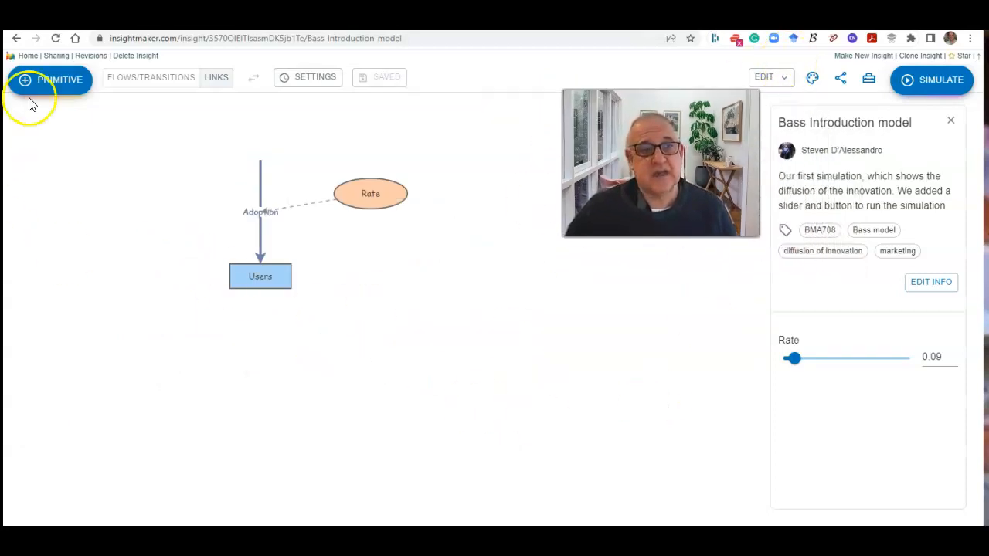
Add an interactive button to the model and place it just below the Rate variable.
{"action": "left_click", "coordinate": [67, 94]}
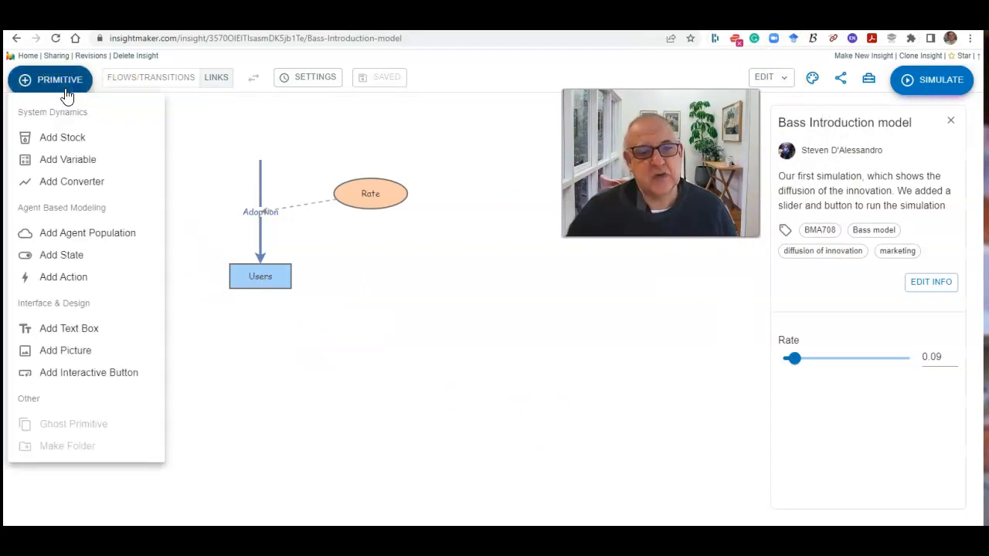
{"action": "left_click", "coordinate": [123, 370]}
{"action": "left_click_drag", "start_coordinate": [199, 153], "coordinate": [425, 272]}
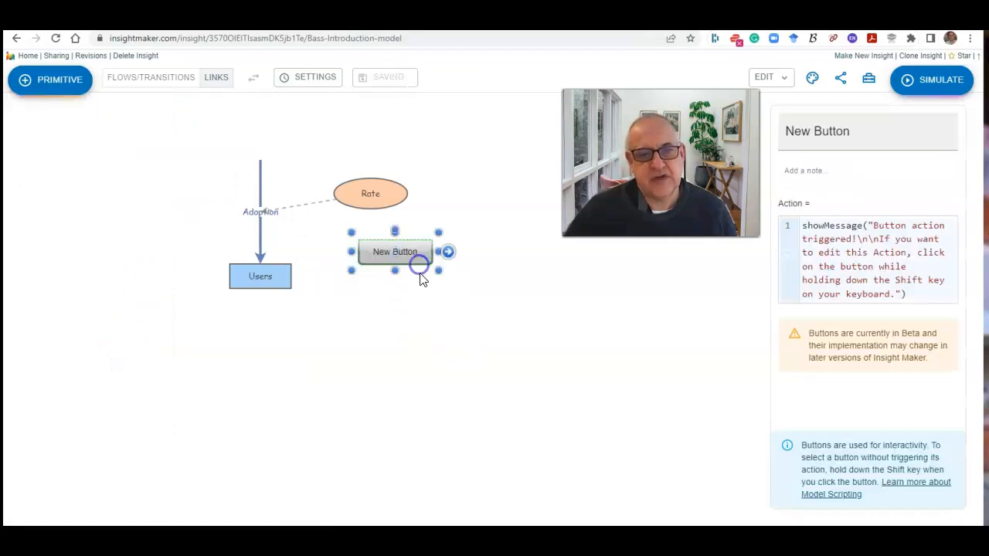
Rename the new interactive button to "Simulate me" and deselect it.
{"action": "left_click", "coordinate": [863, 132]}
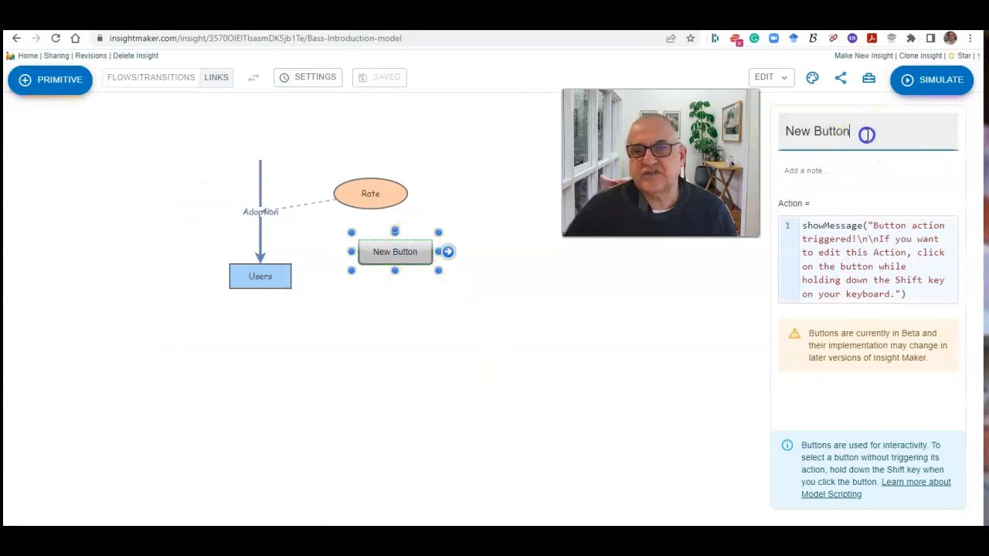
{"action": "left_click_drag", "start_coordinate": [863, 132], "coordinate": [778, 130]}
{"action": "key", "text": "BackSpace"}
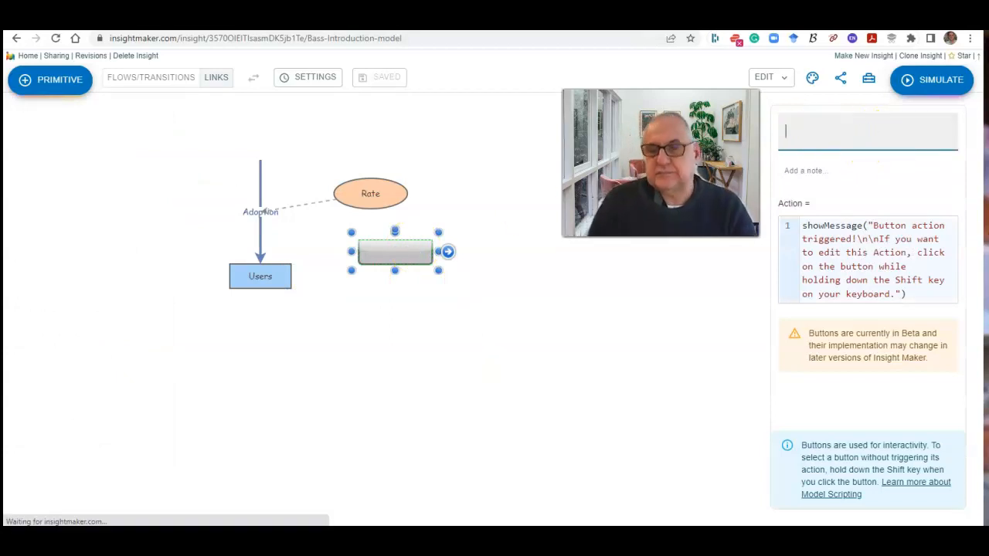
{"action": "type", "text": "Sim"}
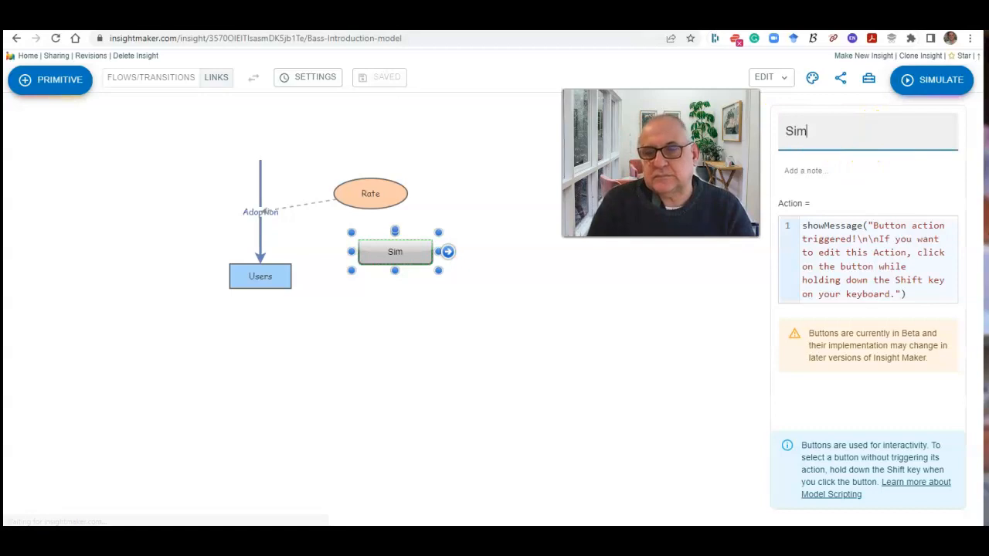
{"action": "type", "text": "ulate me"}
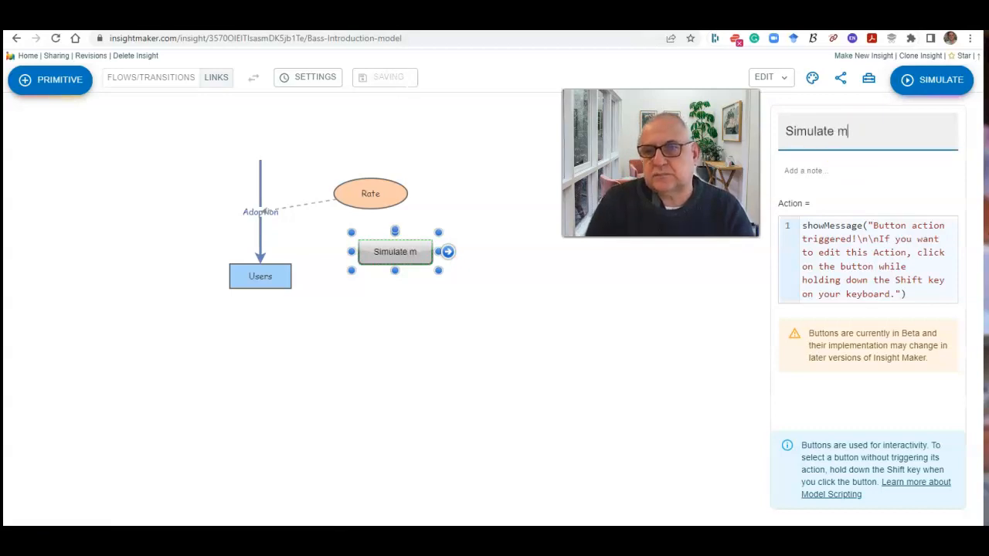
{"action": "left_click", "coordinate": [539, 322]}
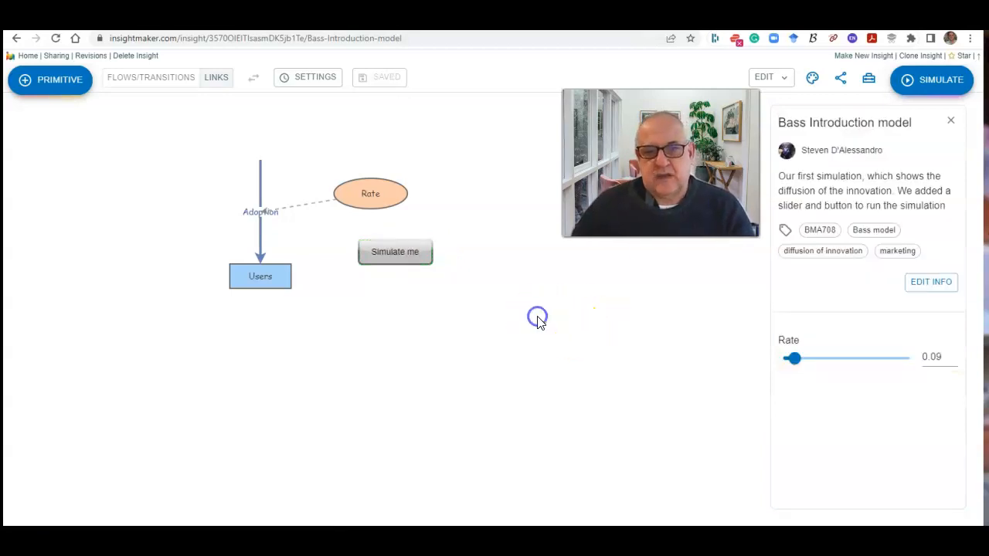
Select the Simulate me button without triggering it and replace its default action with runModel();.
{"action": "left_click", "coordinate": [463, 267]}
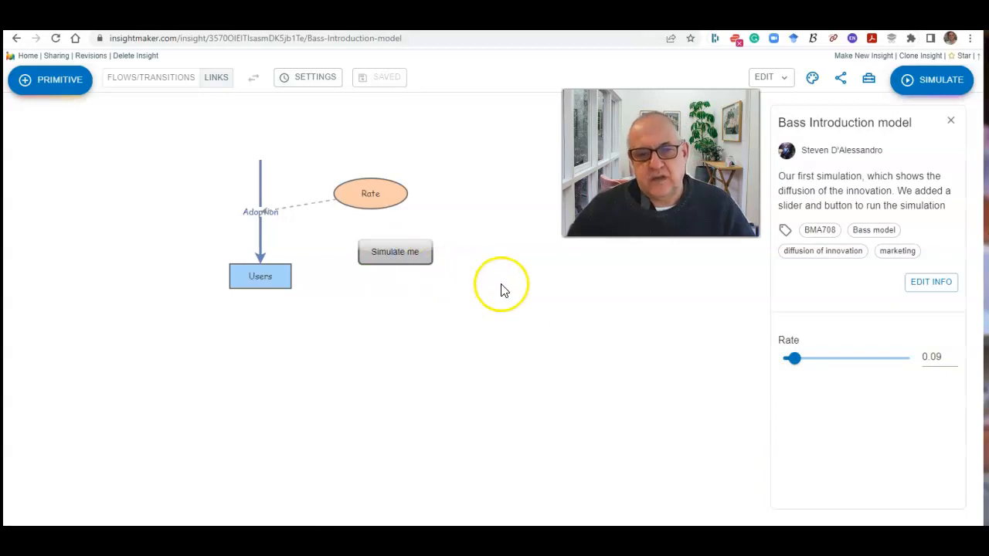
{"action": "left_click", "coordinate": [430, 255], "text": "shift"}
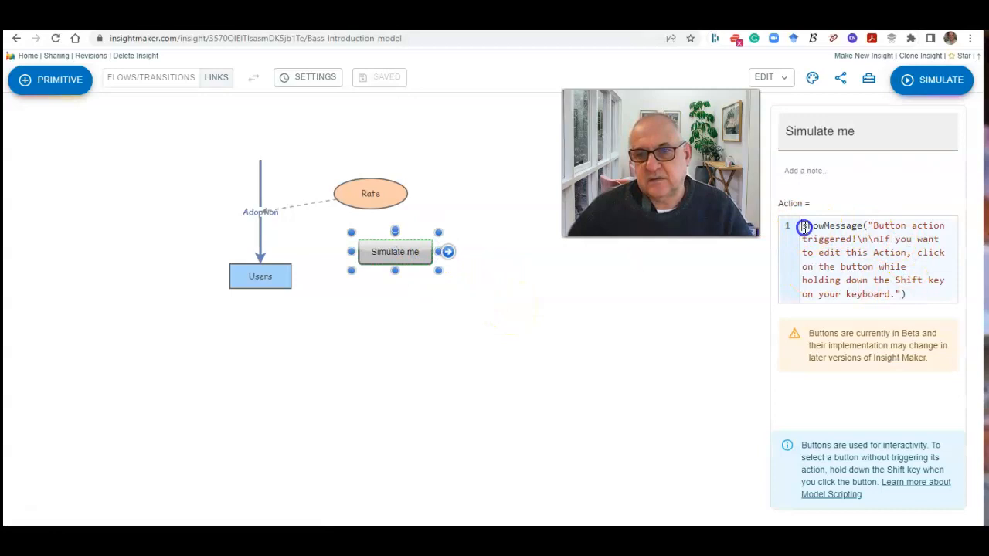
{"action": "left_click_drag", "start_coordinate": [804, 226], "coordinate": [906, 294]}
{"action": "key", "text": "BackSpace"}
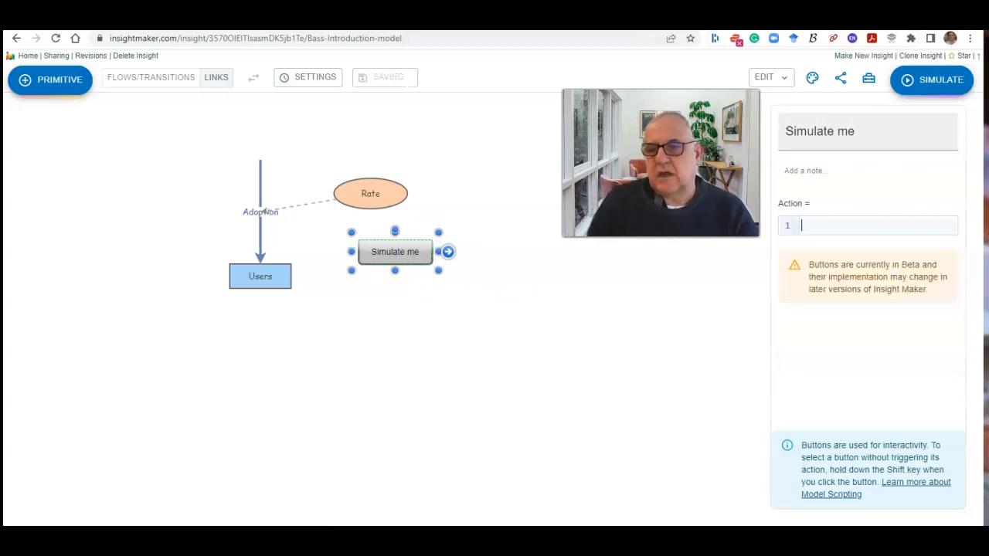
{"action": "type", "text": "run"}
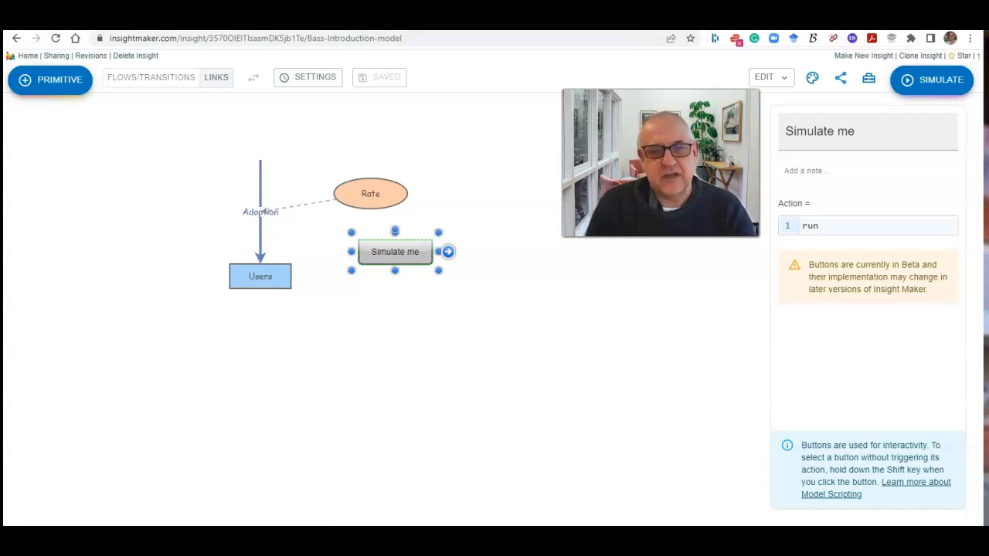
{"action": "type", "text": "Model"}
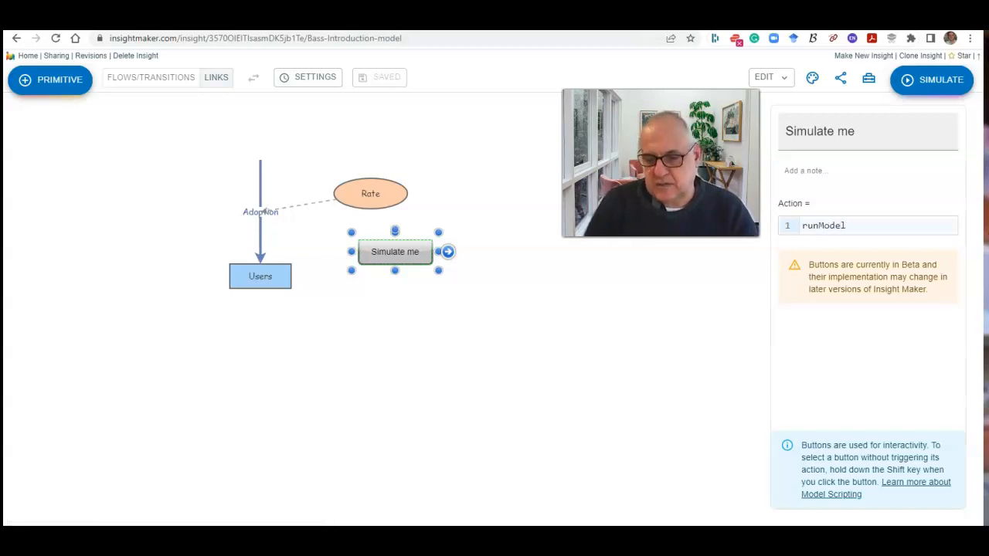
{"action": "type", "text": "()"}
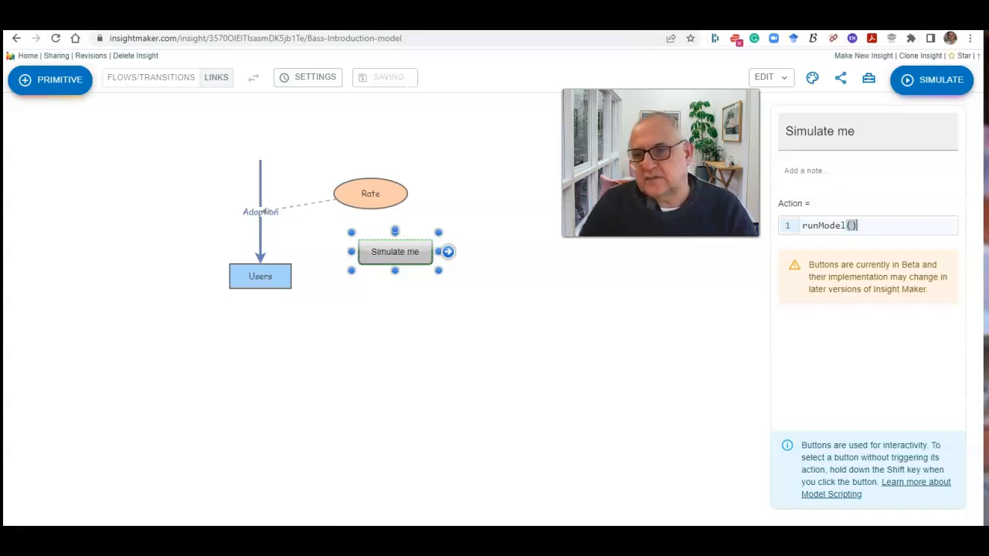
{"action": "type", "text": ";"}
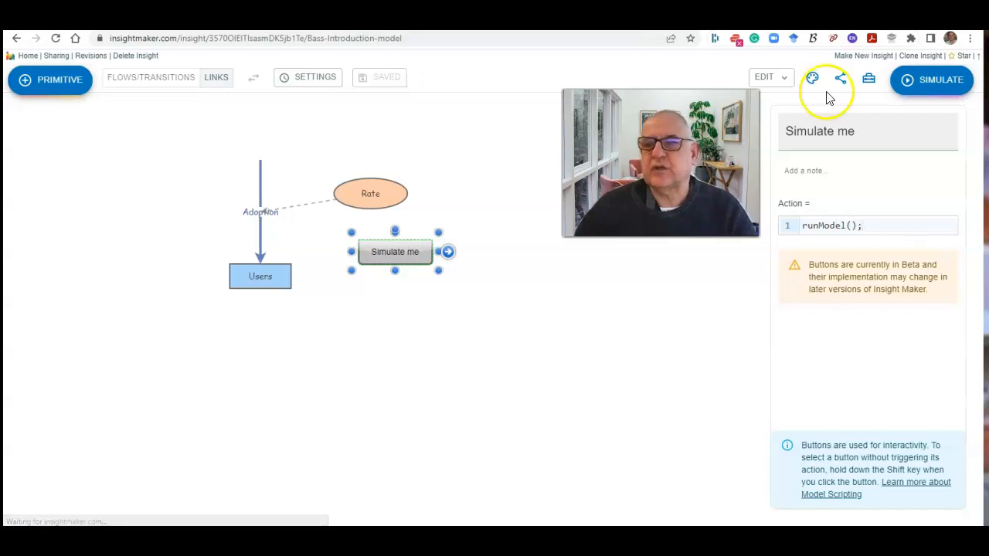
{"action": "left_click", "coordinate": [506, 356]}
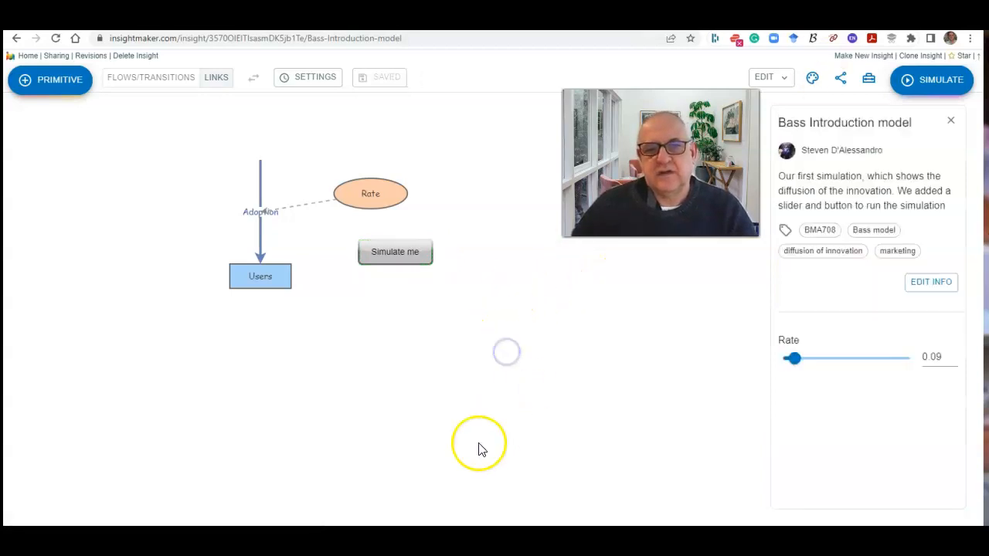
Test the Simulate me button by running the simulation, move the results window aside to view the curve, and close it.
{"action": "left_click", "coordinate": [410, 261]}
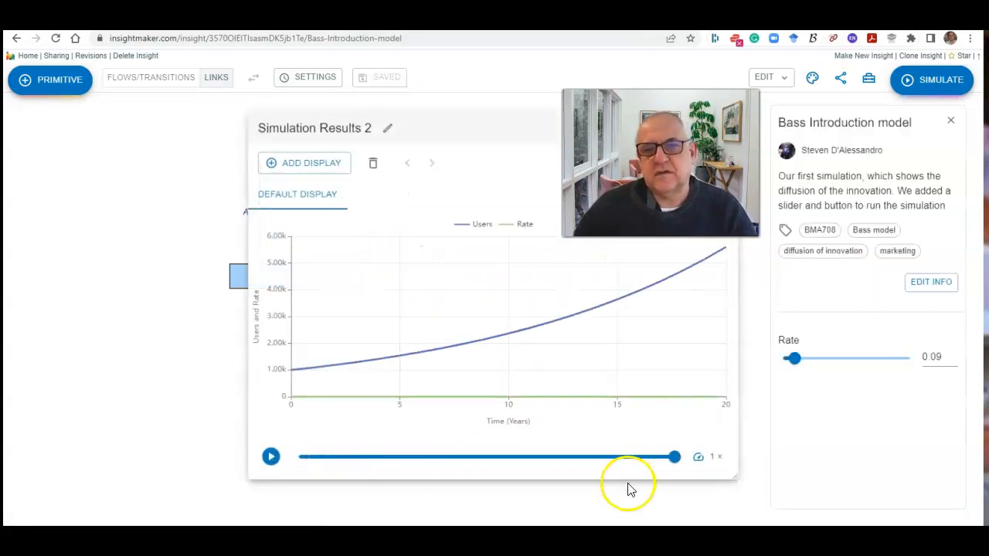
{"action": "left_click", "coordinate": [744, 495]}
{"action": "left_click_drag", "start_coordinate": [456, 134], "coordinate": [187, 226]}
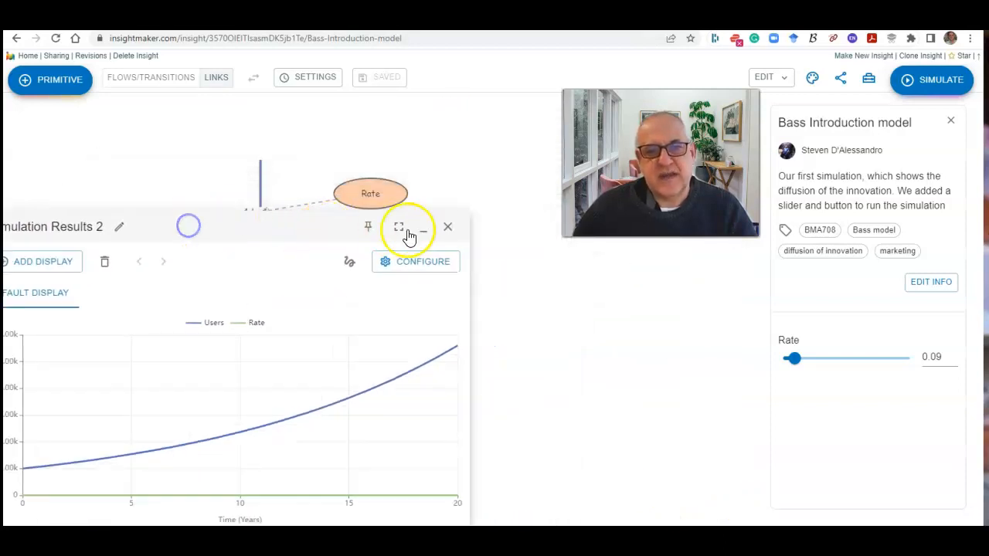
{"action": "left_click", "coordinate": [445, 226]}
Add a text box to the model and place it above the Rate variable.
{"action": "left_click", "coordinate": [41, 79]}
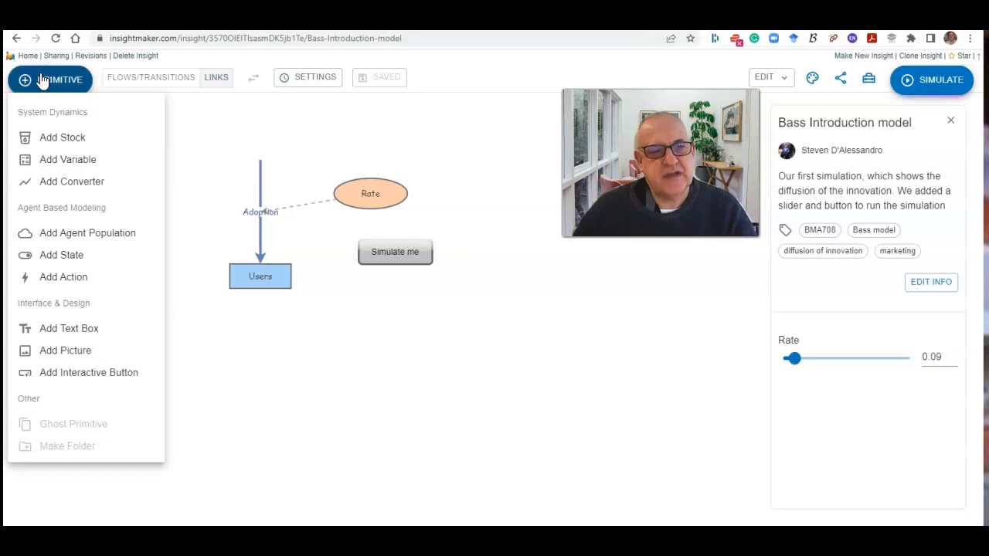
{"action": "left_click", "coordinate": [91, 329]}
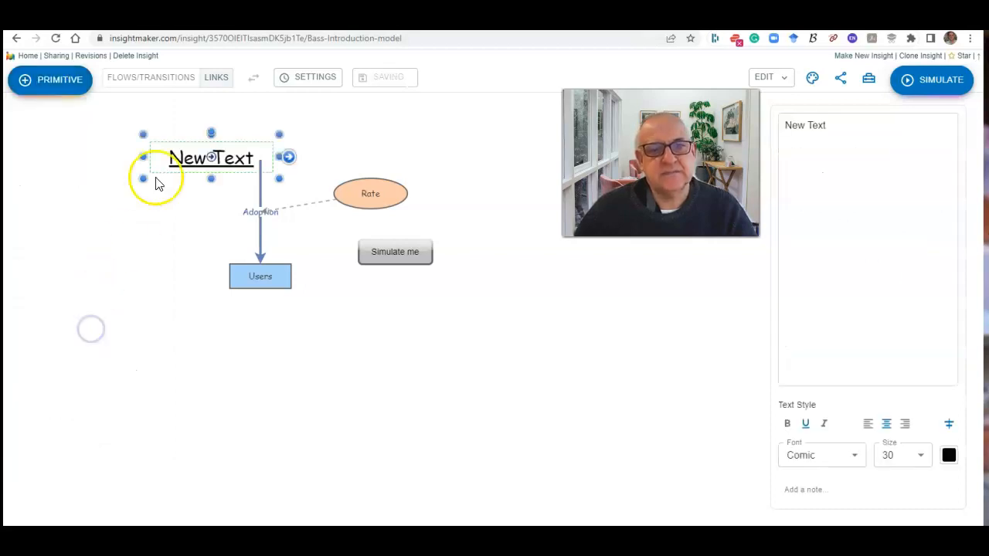
{"action": "left_click_drag", "start_coordinate": [195, 139], "coordinate": [372, 108]}
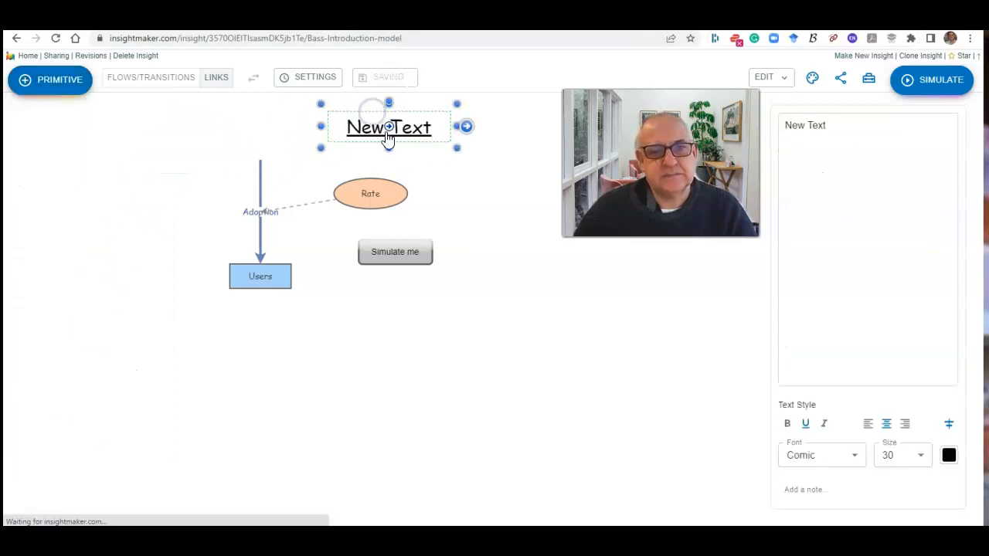
Replace the text box's placeholder text with the title "Simple Bass Model".
{"action": "double_click", "coordinate": [427, 128]}
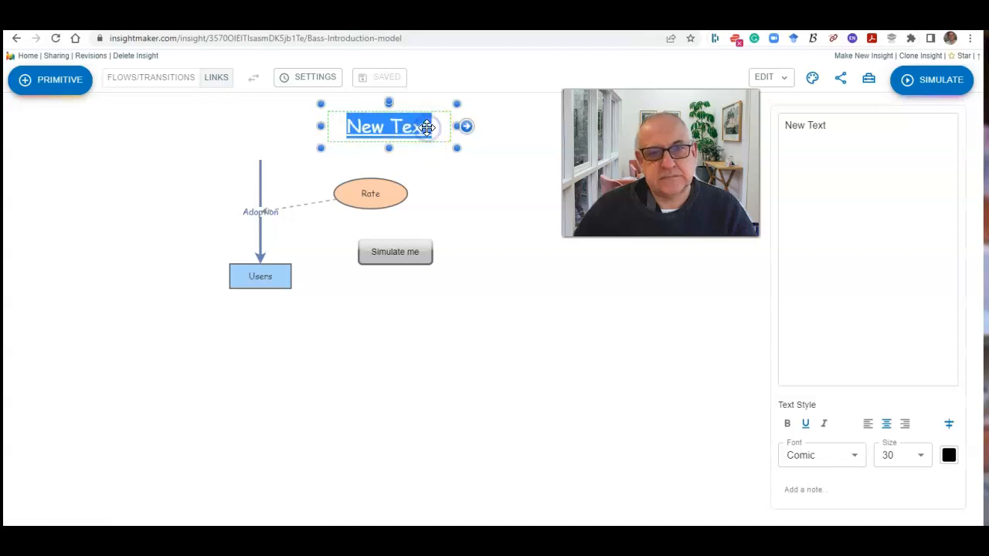
{"action": "key", "text": "BackSpace"}
{"action": "type", "text": "S"}
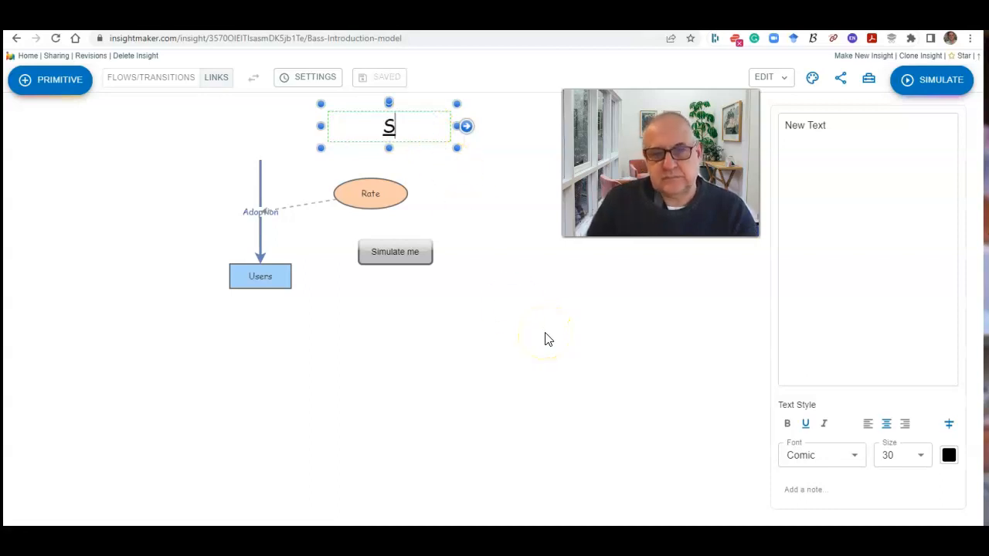
{"action": "type", "text": "imple Bass Mod"}
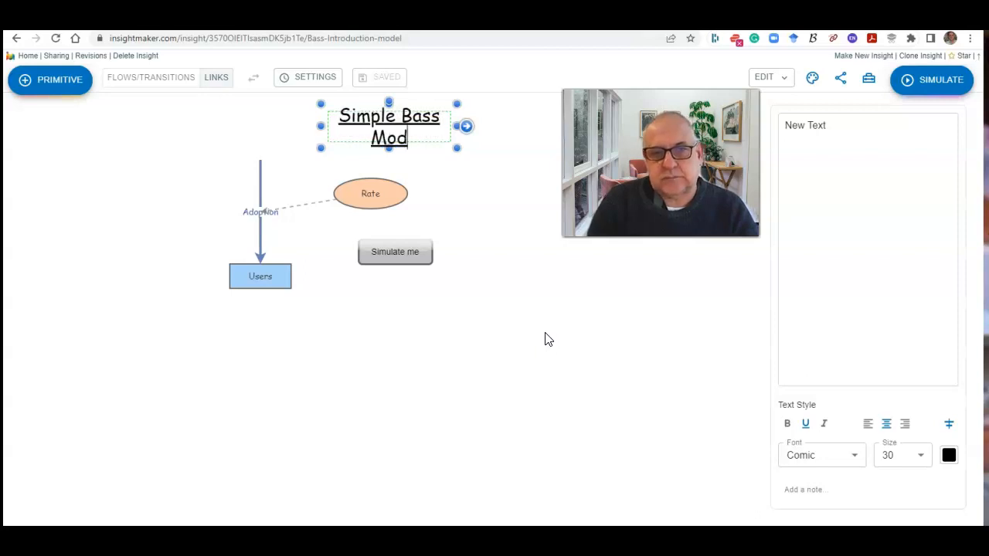
{"action": "type", "text": "el"}
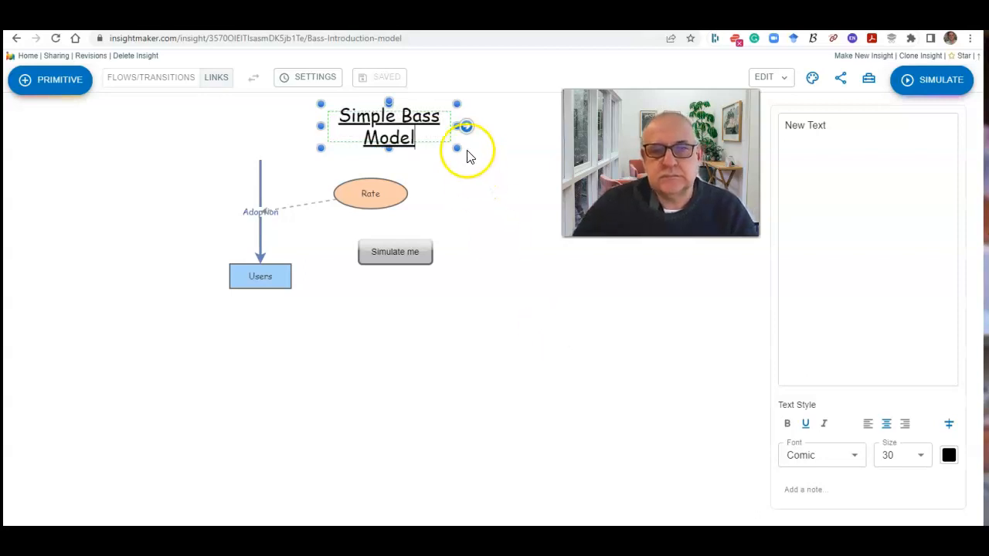
Widen the title text box so its text fits on one line, and reposition it above the Adoption flow and Rate variable.
{"action": "left_click_drag", "start_coordinate": [456, 147], "coordinate": [503, 153]}
{"action": "left_click_drag", "start_coordinate": [448, 132], "coordinate": [386, 139]}
{"action": "left_click", "coordinate": [560, 336]}
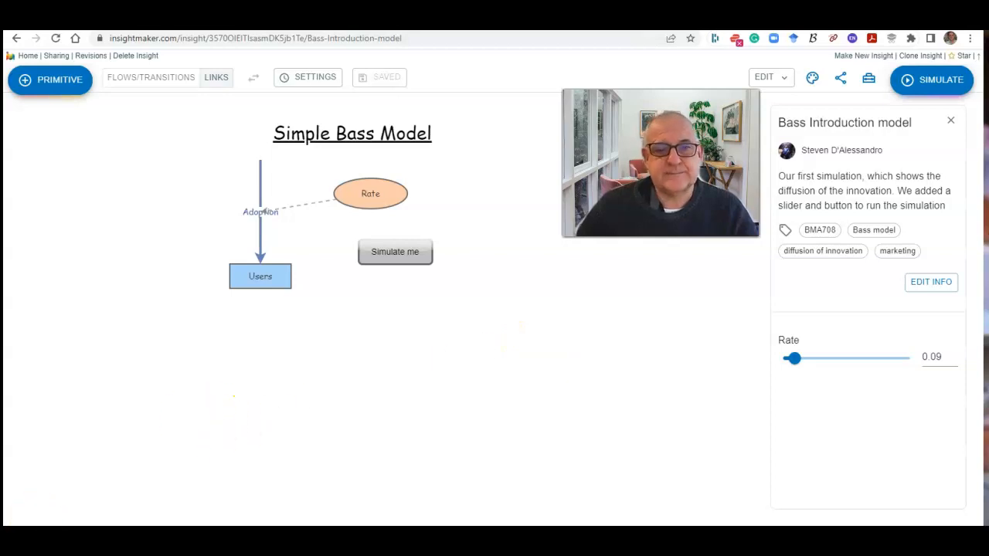
Run the simulation with the Simulate me button, move the results window clear of the title, and minimize it.
{"action": "left_click", "coordinate": [382, 255]}
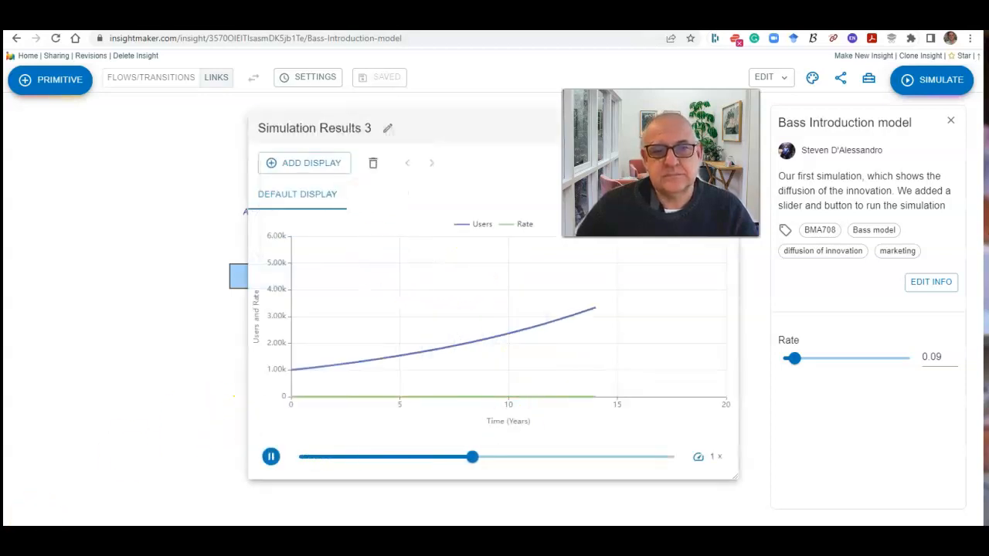
{"action": "left_click_drag", "start_coordinate": [499, 120], "coordinate": [247, 168]}
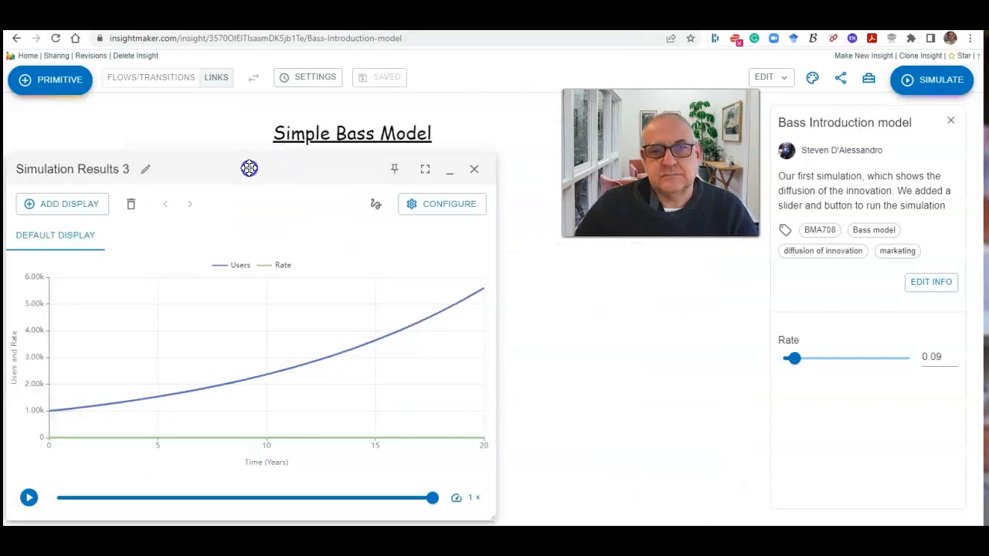
{"action": "left_click", "coordinate": [455, 176]}
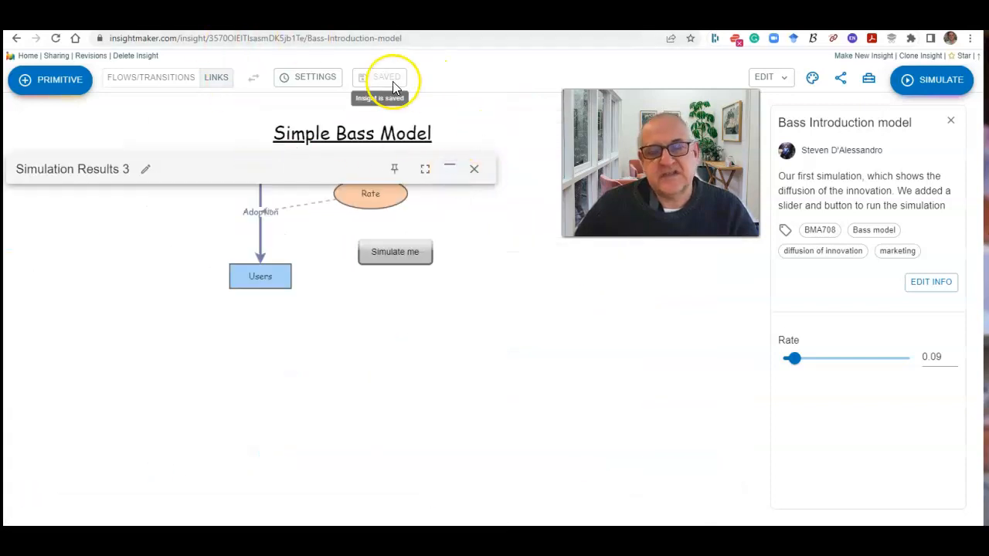